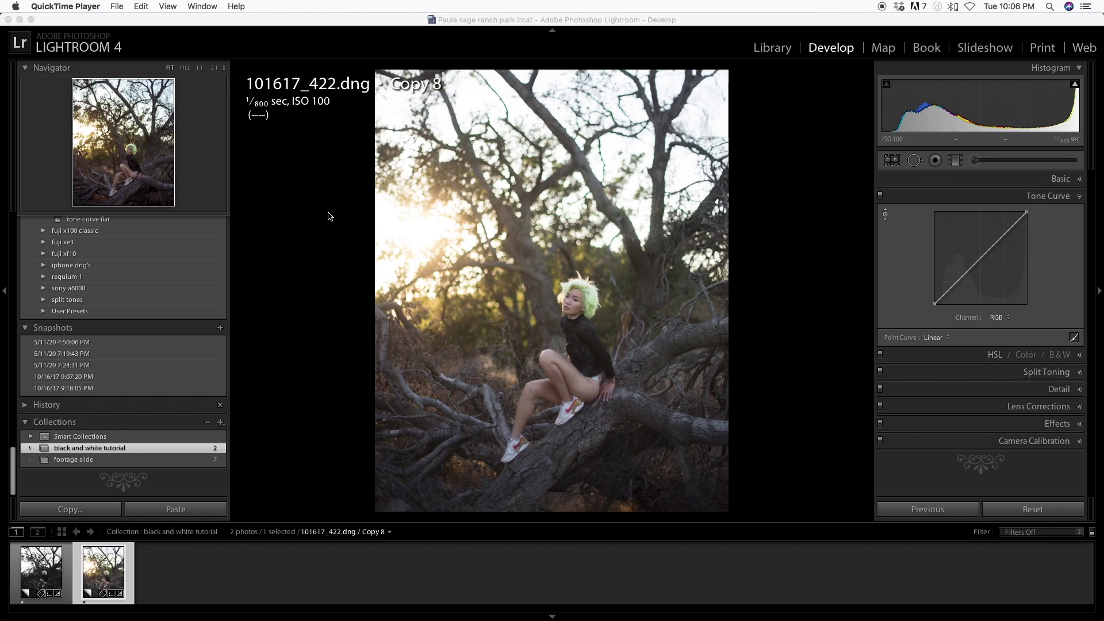
Convert the 101617_422.dng copy from colour to black and white
click(715, 281)
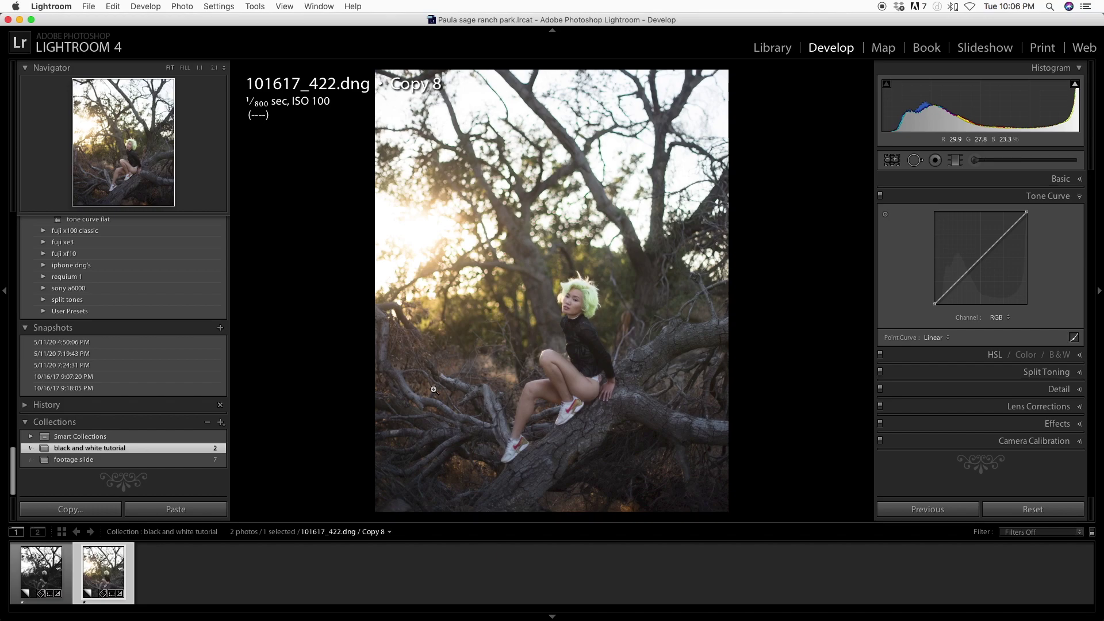
key(v)
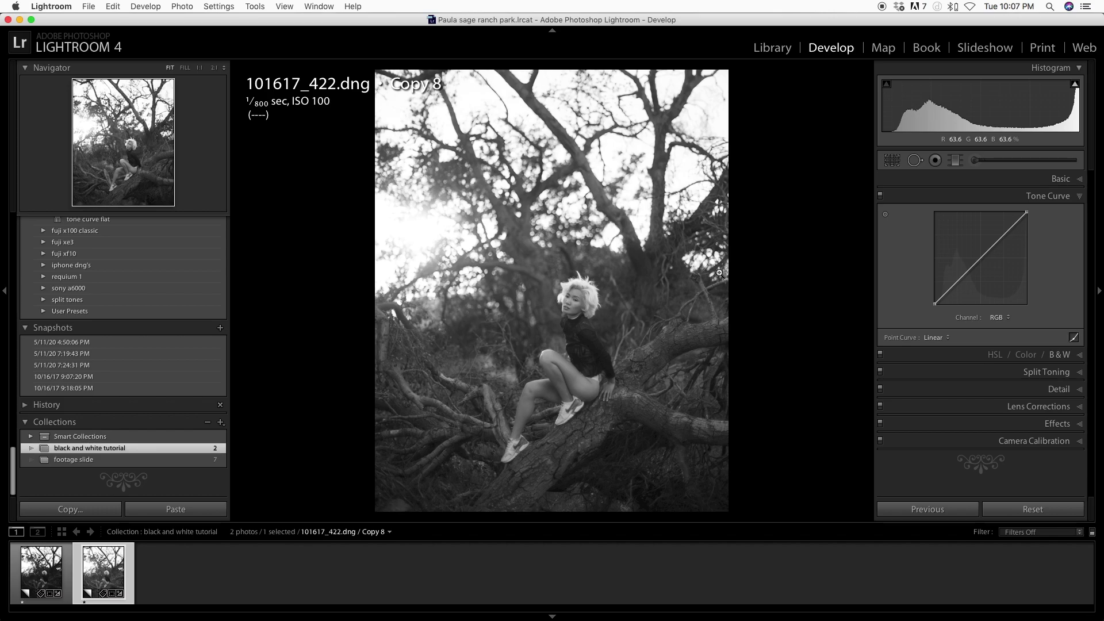
Try moving the tone curve's white point, black point and a midpoint, and return the curve to linear
click(885, 214)
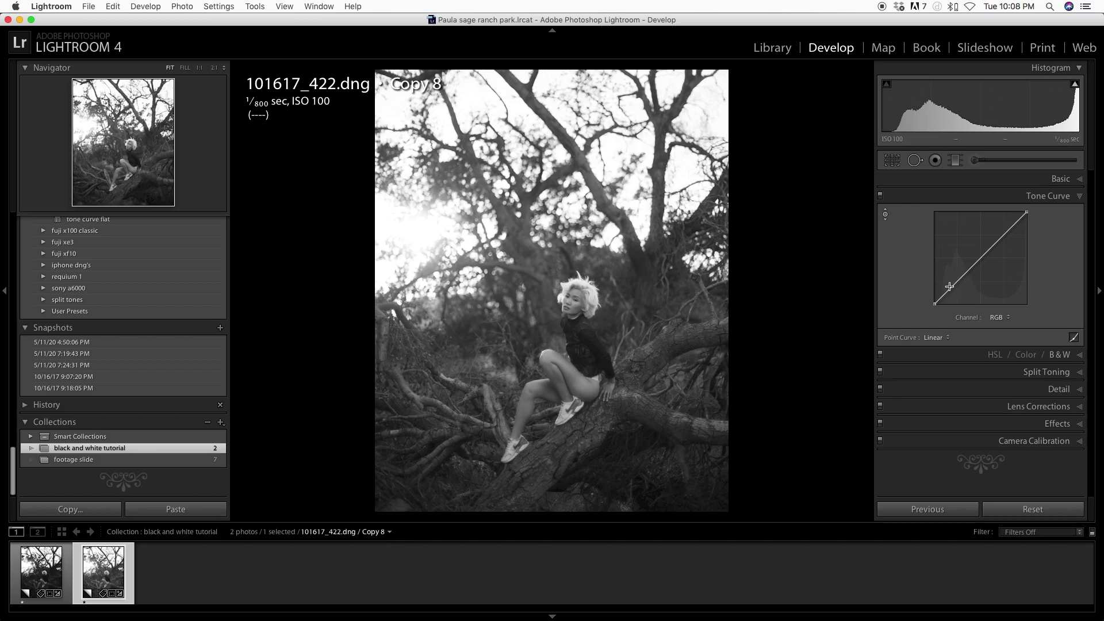
mouse_move(1027, 207)
mouse_down()
mouse_move(1025, 243)
mouse_move(1036, 193)
mouse_up()
click(1026, 211)
mouse_move(933, 303)
mouse_down()
mouse_move(935, 285)
mouse_move(919, 306)
mouse_up()
mouse_move(984, 260)
mouse_down()
mouse_move(981, 248)
mouse_move(984, 261)
mouse_up()
right_click(985, 262)
click(1006, 268)
Switch to Photoshop and review the Zone System scale and the table describing Zones 0 to X
key(ctrl+Up)
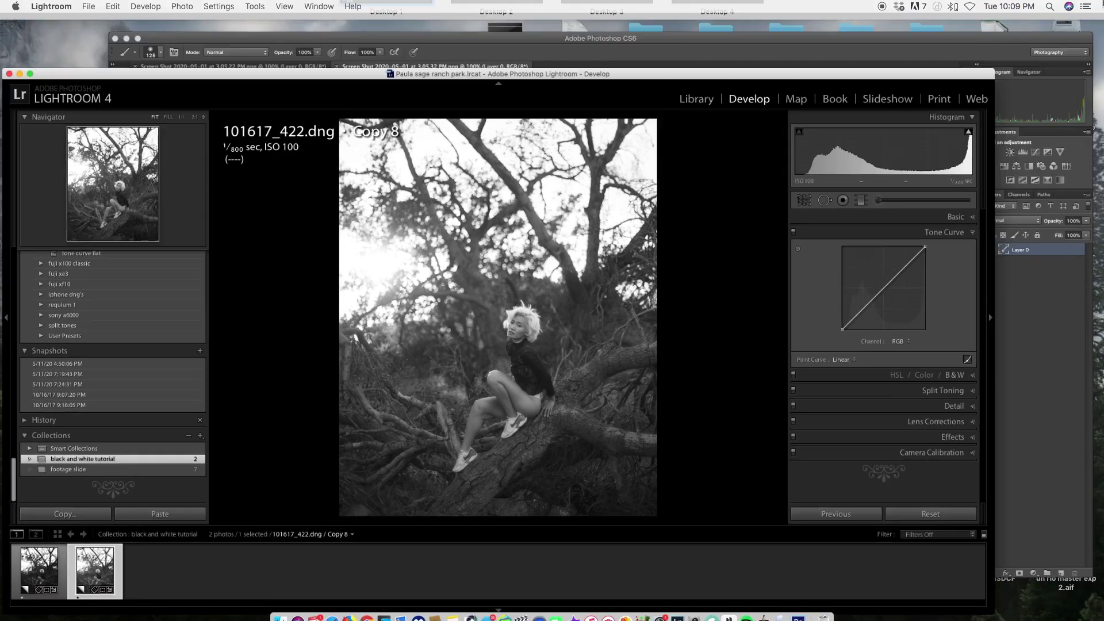
click(899, 285)
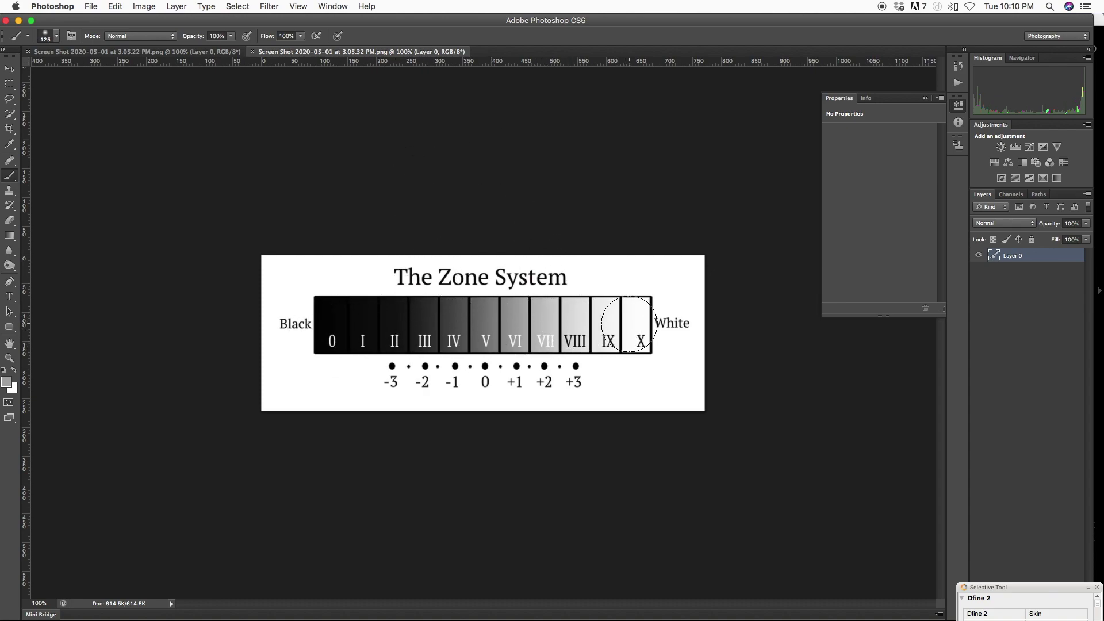
click(196, 52)
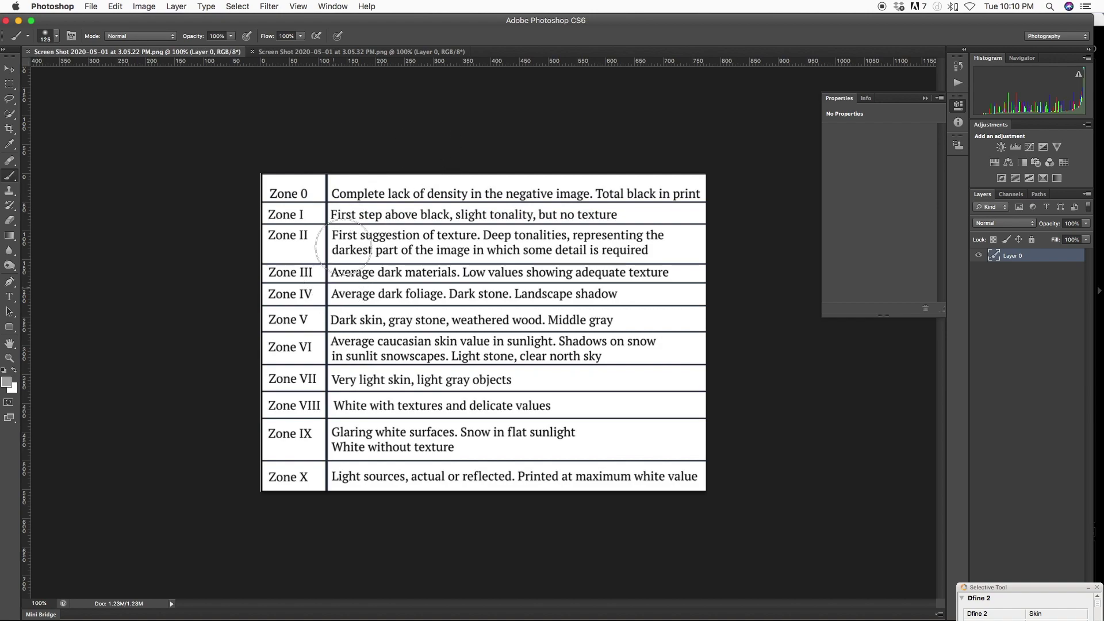
click(382, 51)
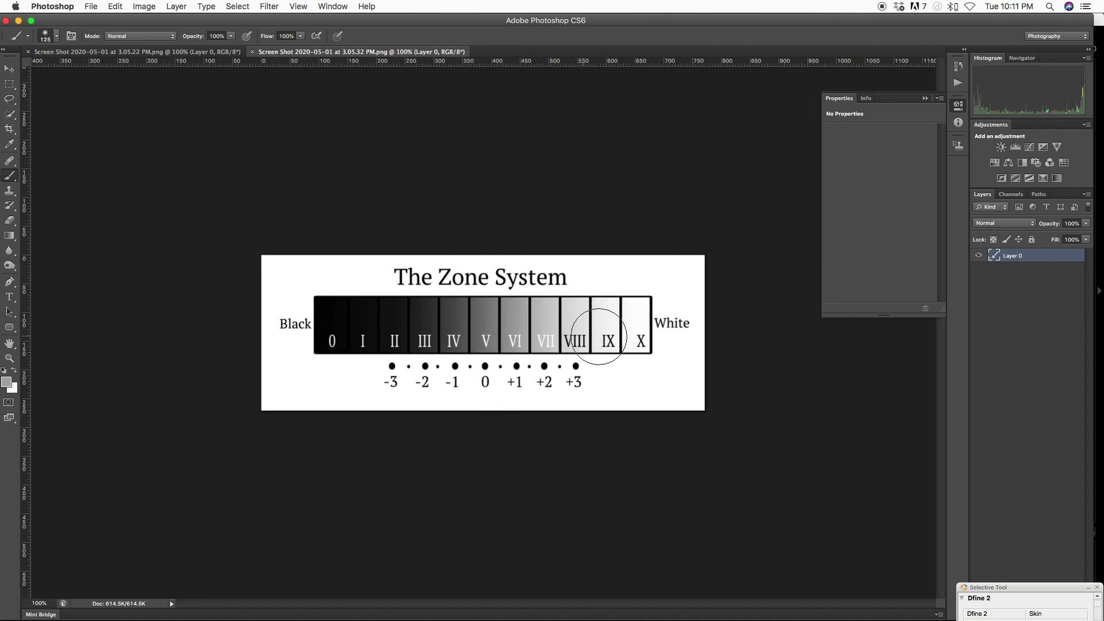
Close the floating Selective Tool window and add a Curves adjustment layer to the Zone System chart with on-image adjustment enabled
drag(1015, 582, 792, 504)
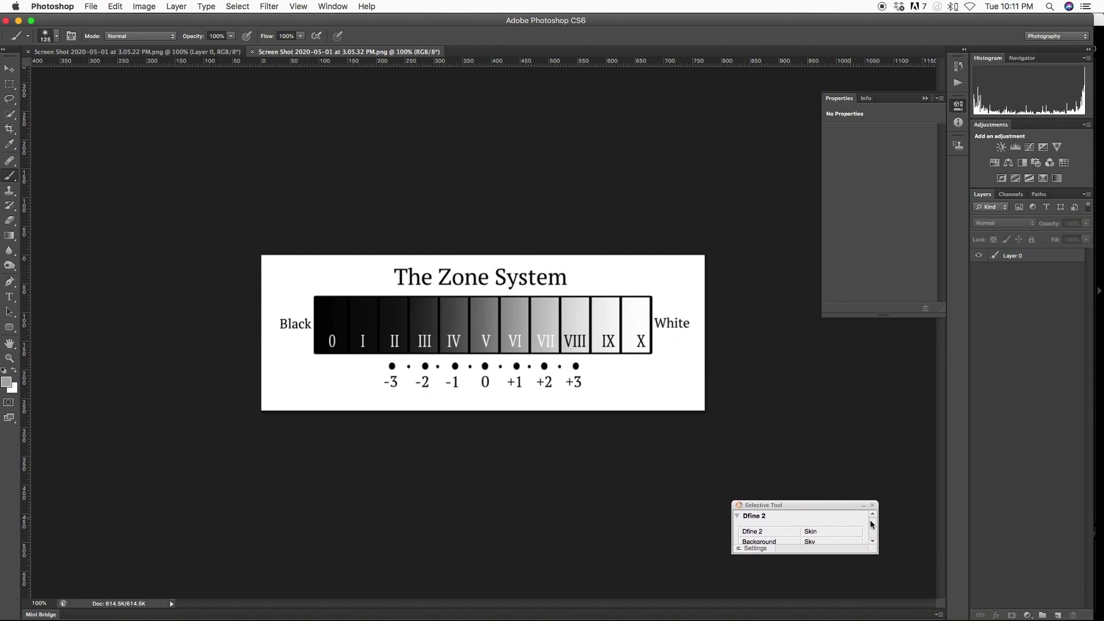
click(874, 506)
click(1027, 612)
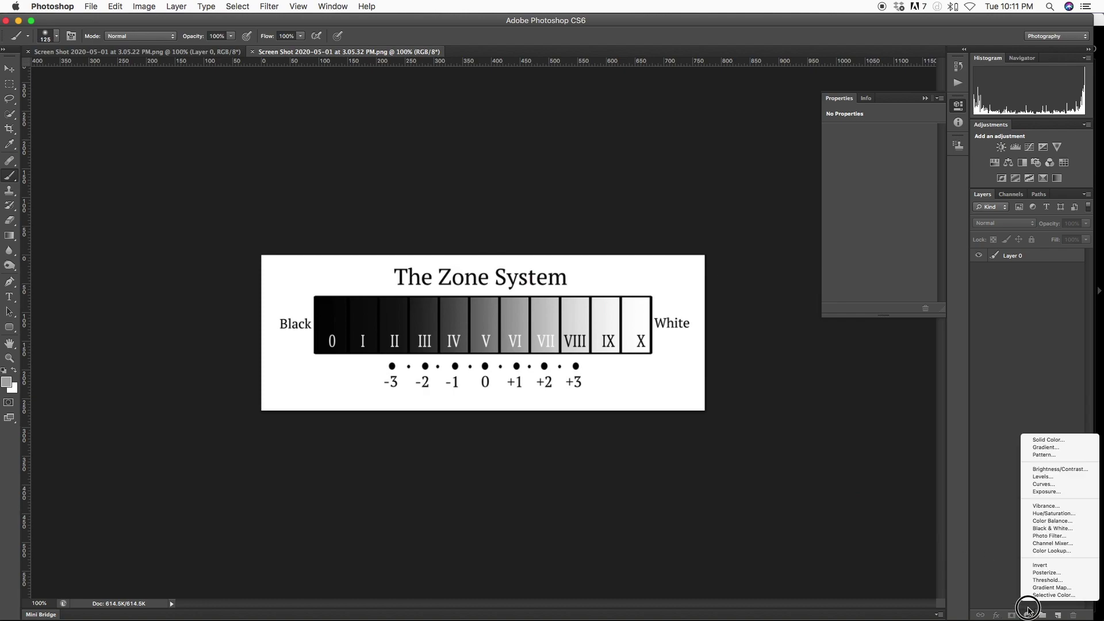
click(1035, 485)
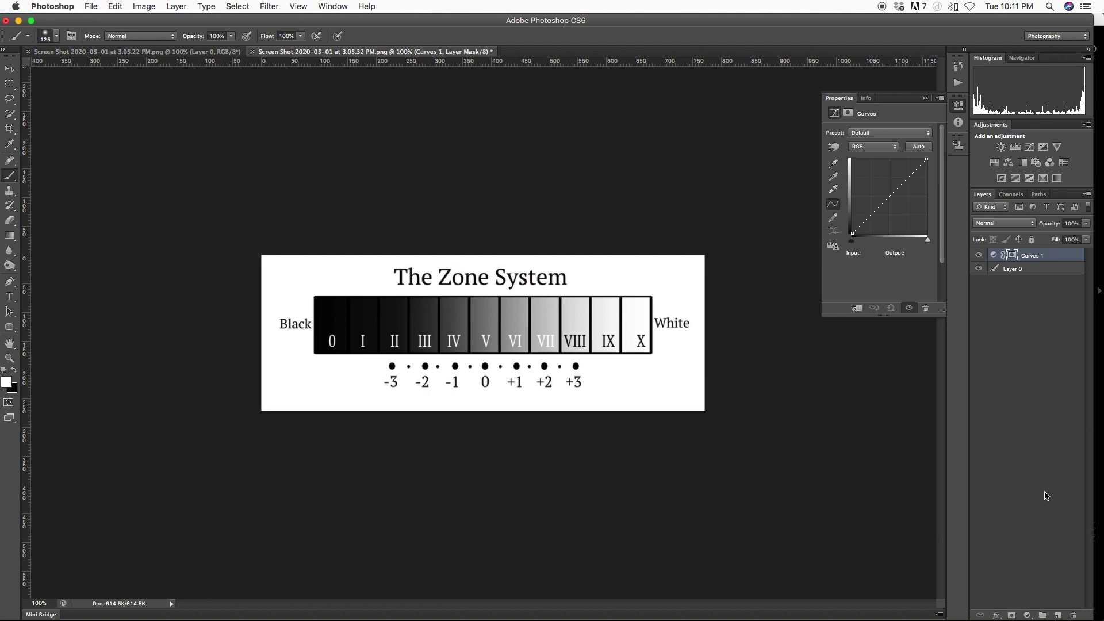
click(835, 147)
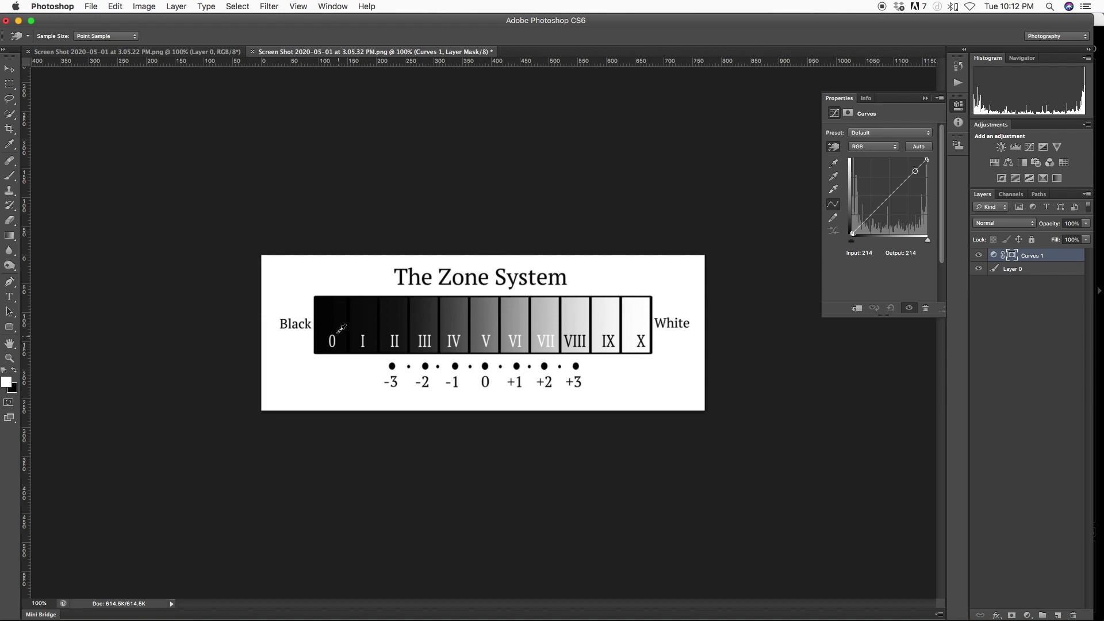
Switch back to Lightroom and examine the photo's tones against the tone curve, including a close view of the model
mouse_move(1103, 0)
click(453, 424)
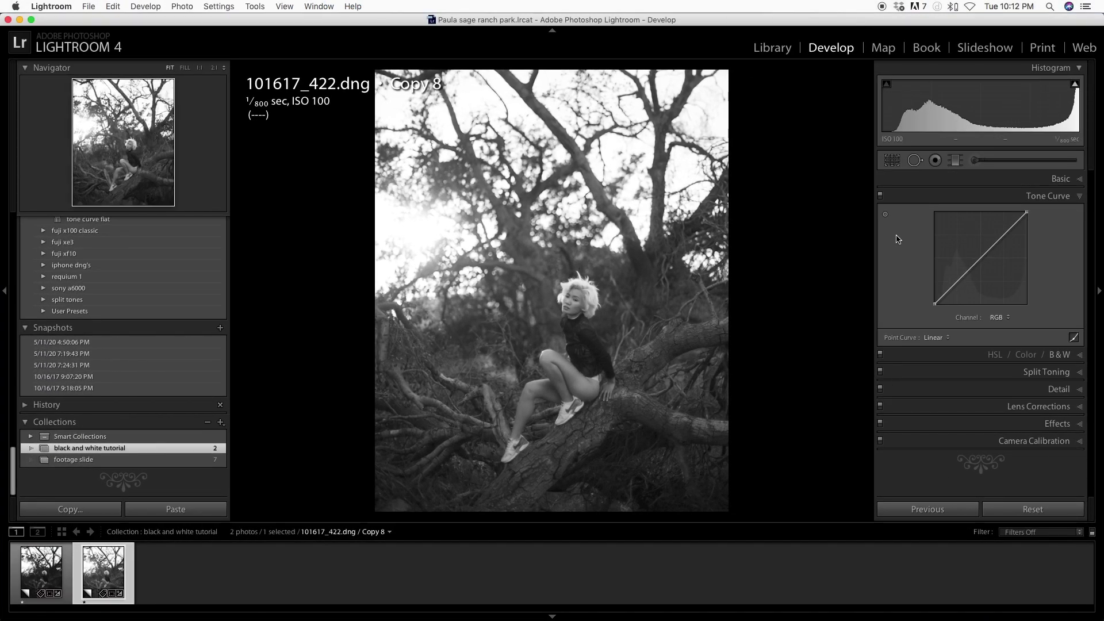
click(886, 216)
key(z)
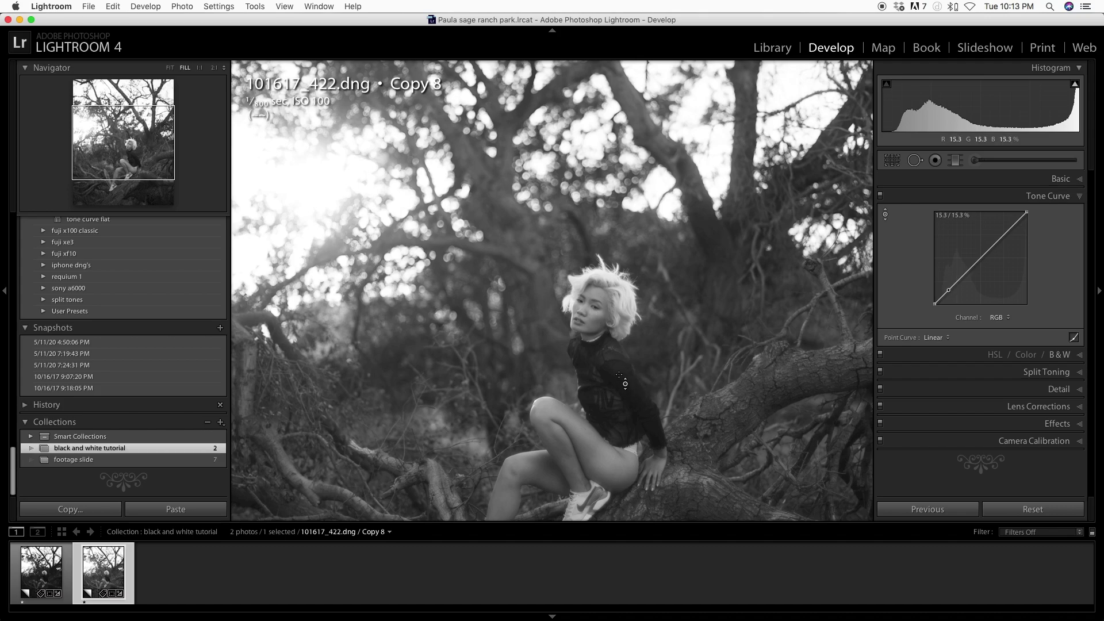
key(z)
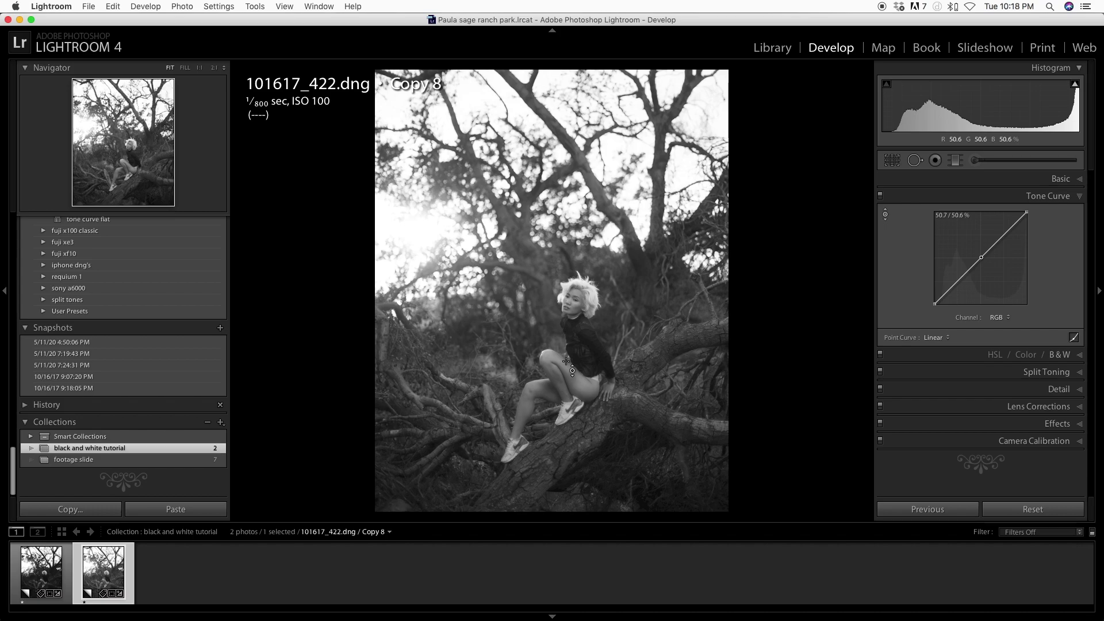
Compare the photo's colour and black-and-white treatments, ending on black and white with the Basic adjustments shown
key(v)
key(v)
click(886, 216)
key(v)
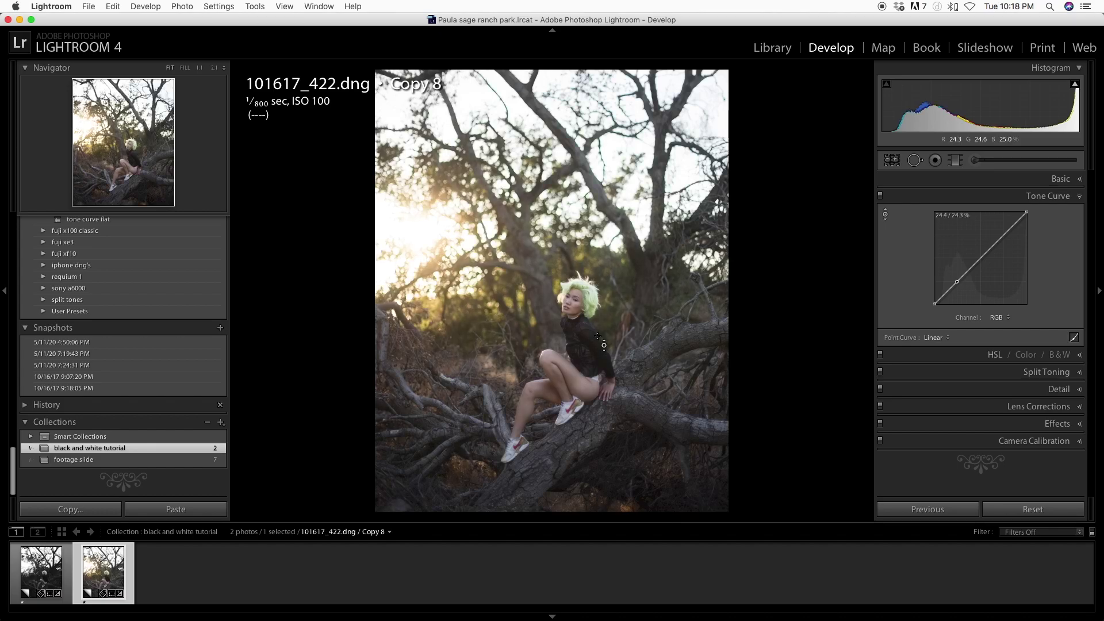
click(1062, 179)
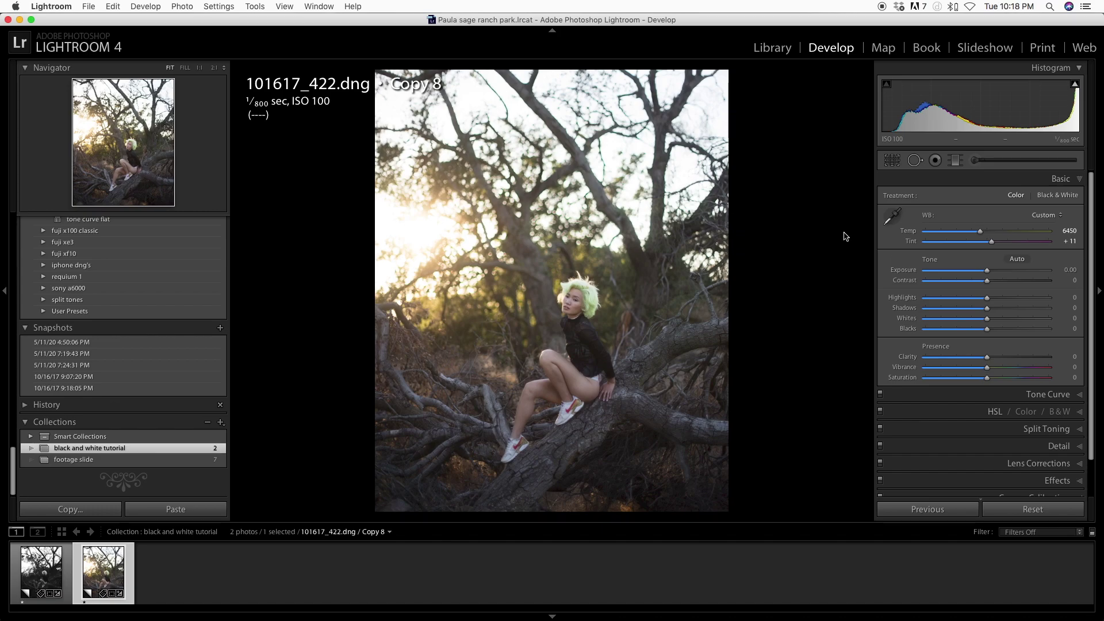
key(v)
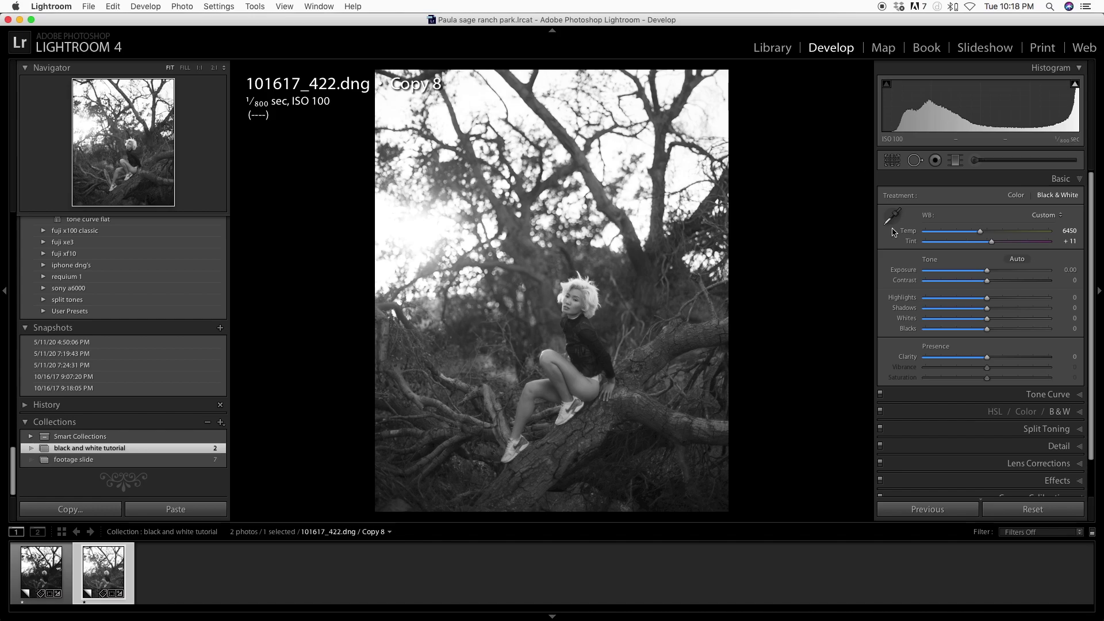
Try Highlights at −24, Shadows at +10 and Blacks at −50, and reset them with the "basic tone flat" preset
drag(990, 332, 972, 298)
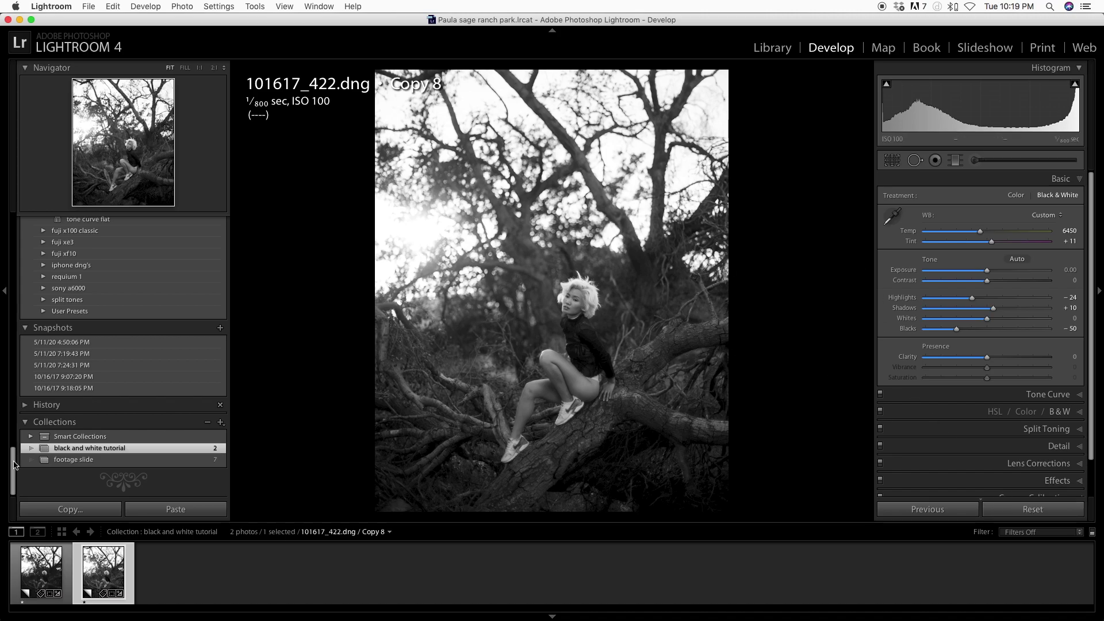
drag(15, 465, 12, 425)
click(86, 311)
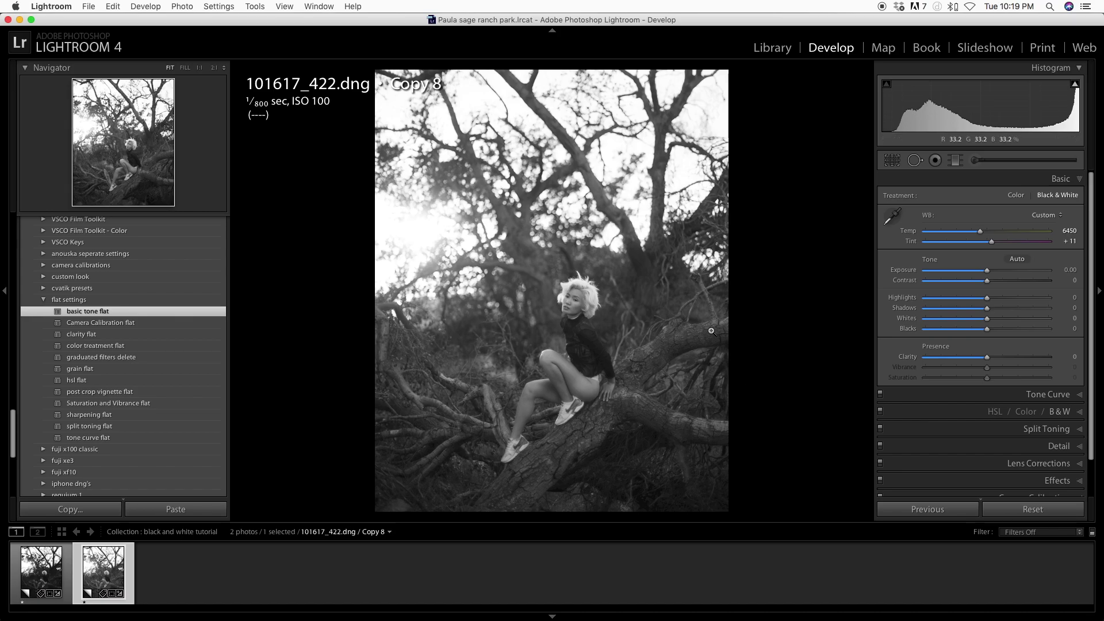
Try raising Blacks to +100 on the histogram, check the value in the Basic settings, and reset Blacks to 0
key(super+1)
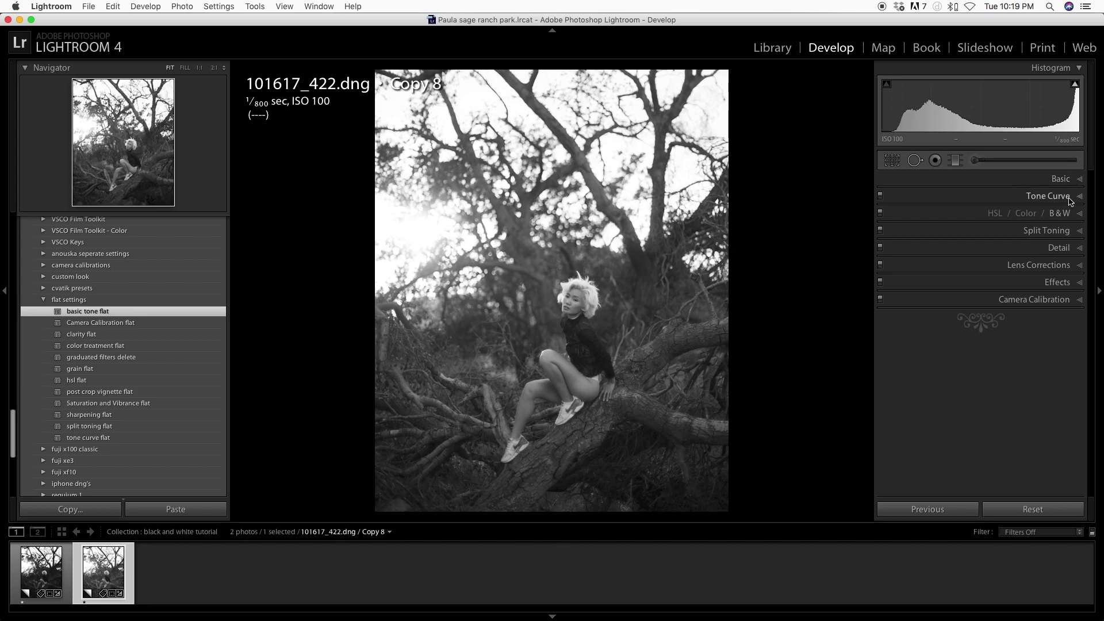
click(1047, 196)
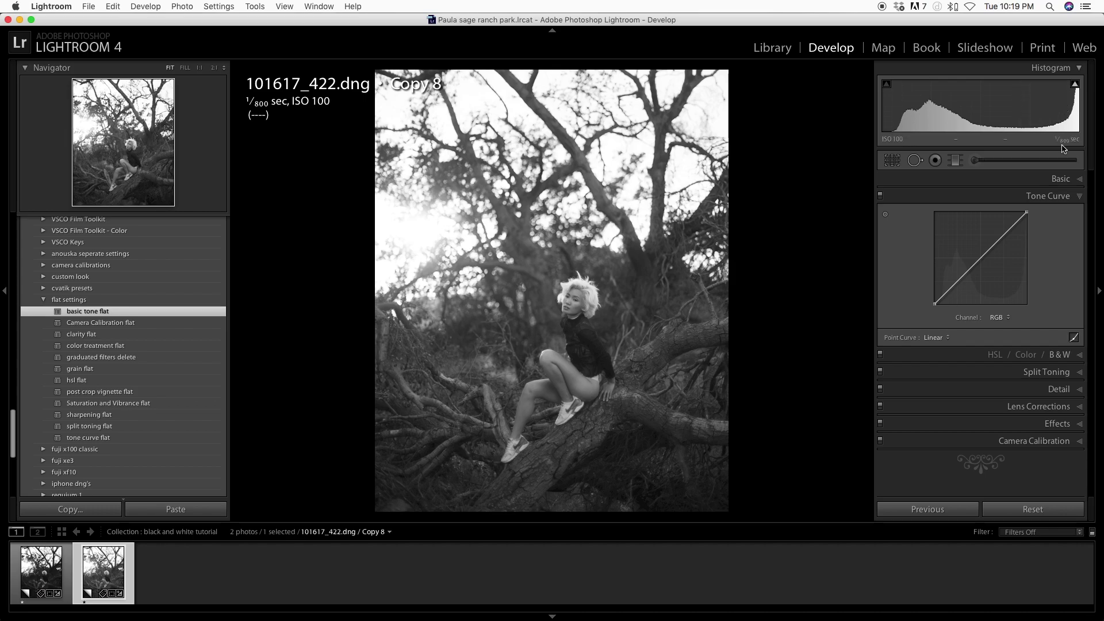
drag(892, 124, 912, 123)
click(1071, 179)
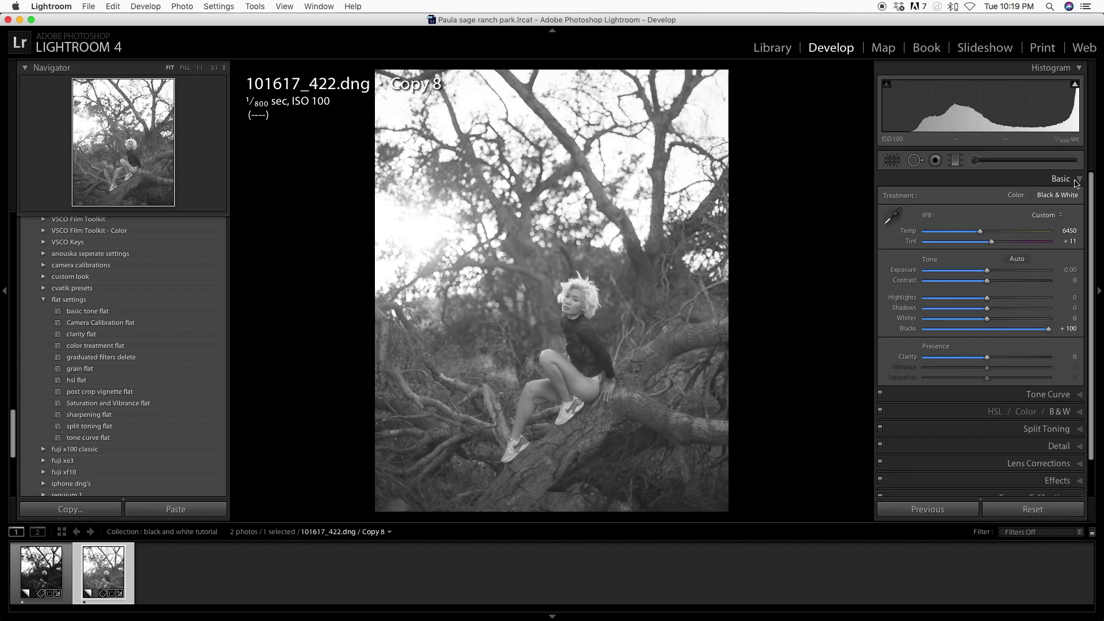
click(1049, 330)
click(1050, 331)
double_click(1050, 330)
Try adjusting the tonal regions of the histogram, reset Shadows, Exposure and Highlights, and return to the Tone Curve
drag(937, 117, 1071, 107)
double_click(930, 102)
double_click(990, 110)
double_click(1052, 104)
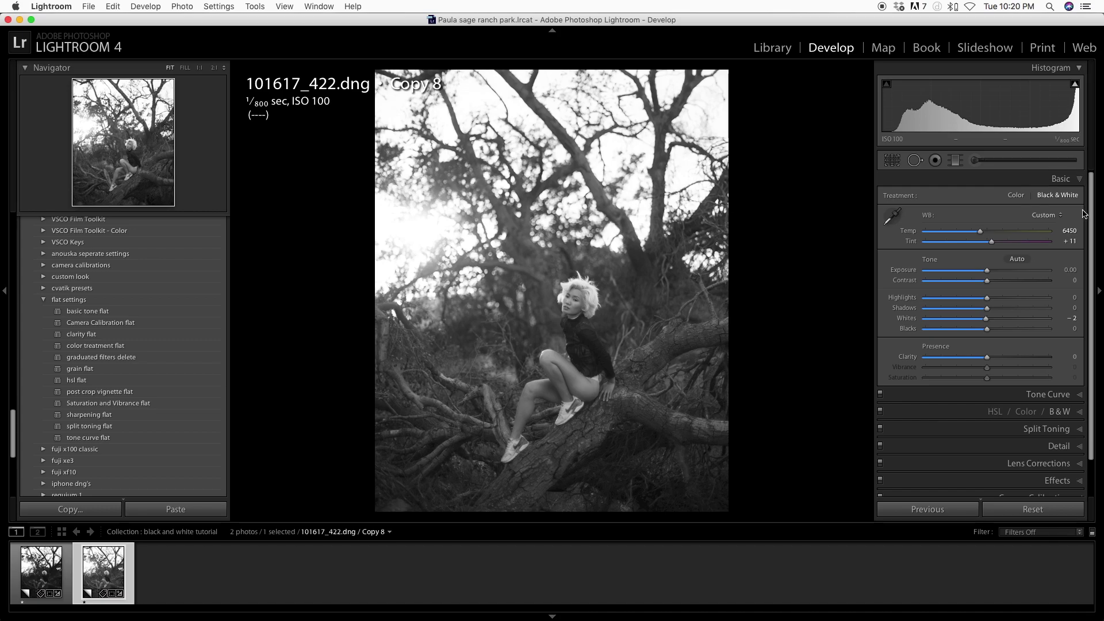
click(1075, 178)
click(1075, 198)
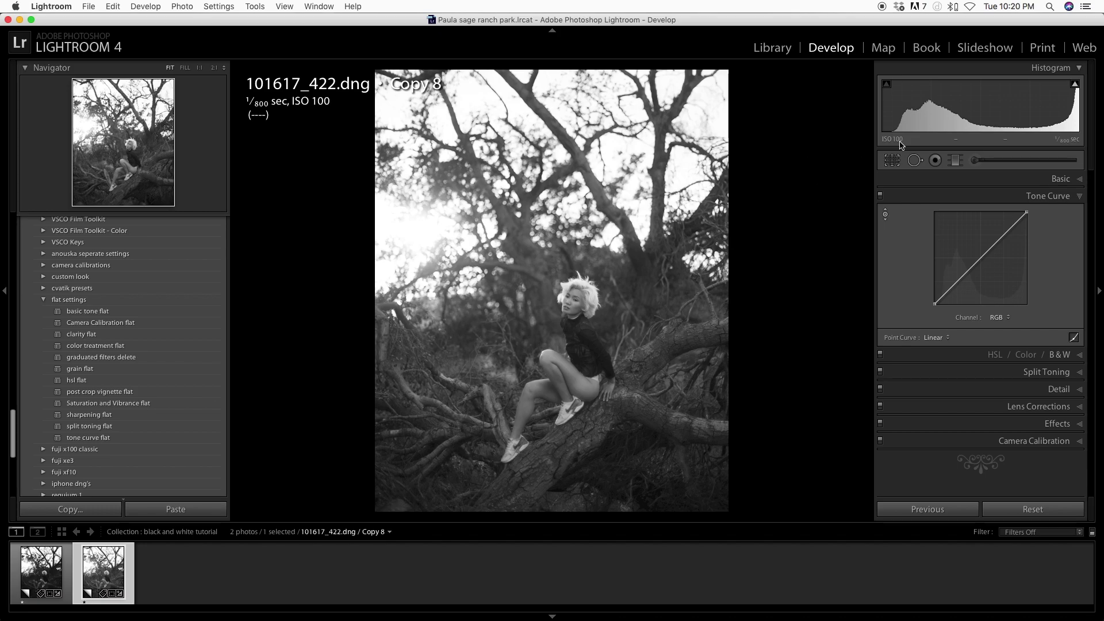
Lower Blacks to about −39 on the histogram while checking the clipping warnings, and fine-tune Exposure
mouse_move(894, 115)
mouse_down()
mouse_move(884, 115)
mouse_move(915, 115)
mouse_move(891, 120)
mouse_up()
key(j)
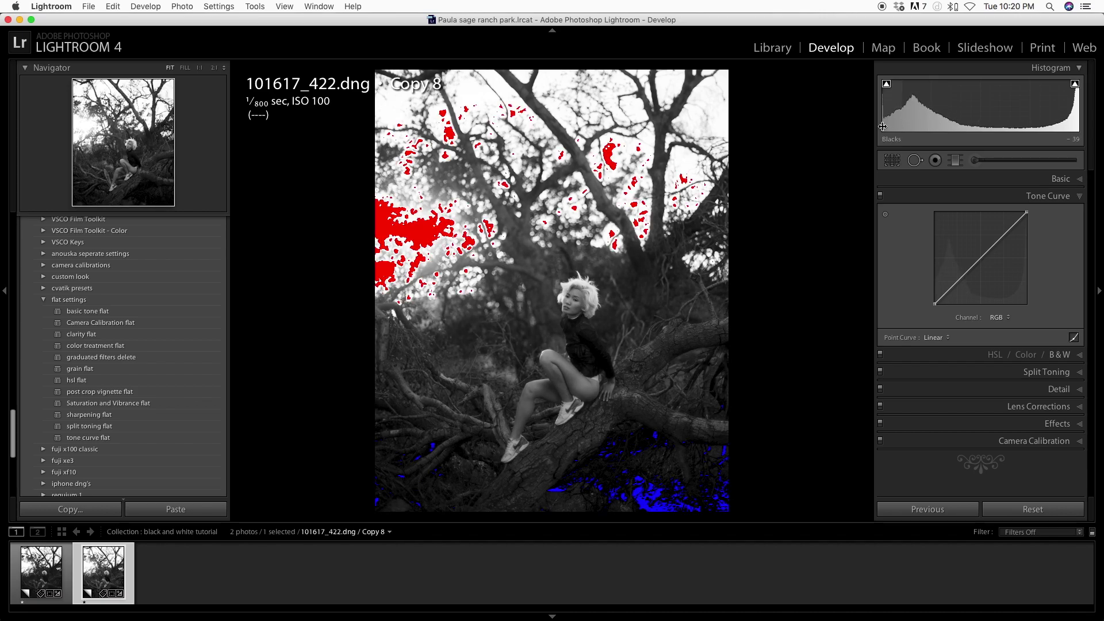
mouse_move(895, 115)
mouse_down()
mouse_move(913, 115)
mouse_move(906, 122)
mouse_up()
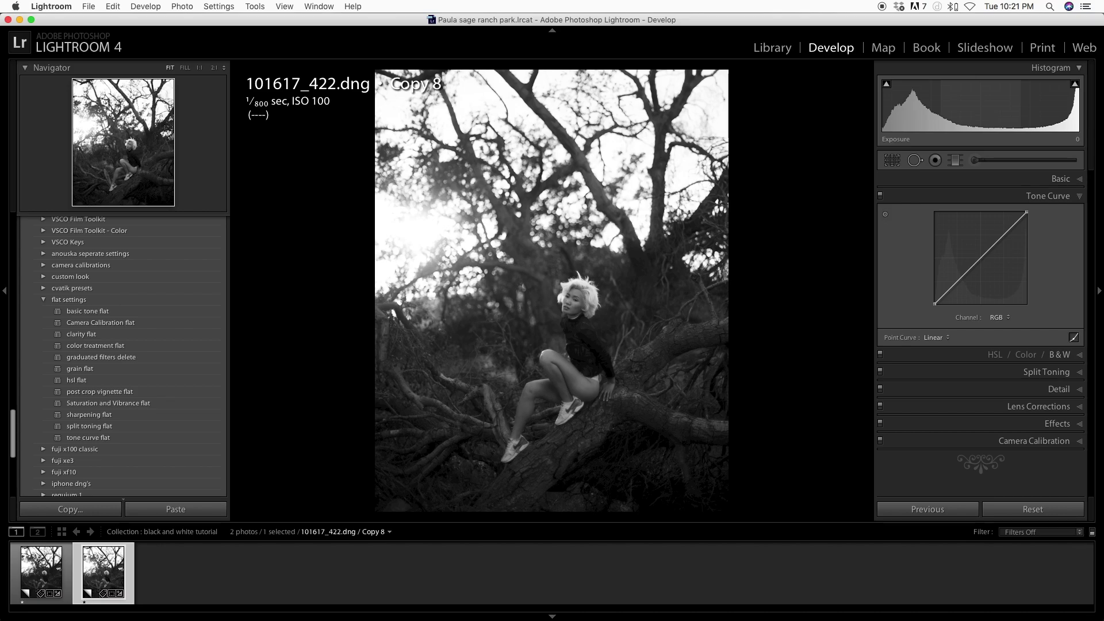
drag(979, 109, 989, 110)
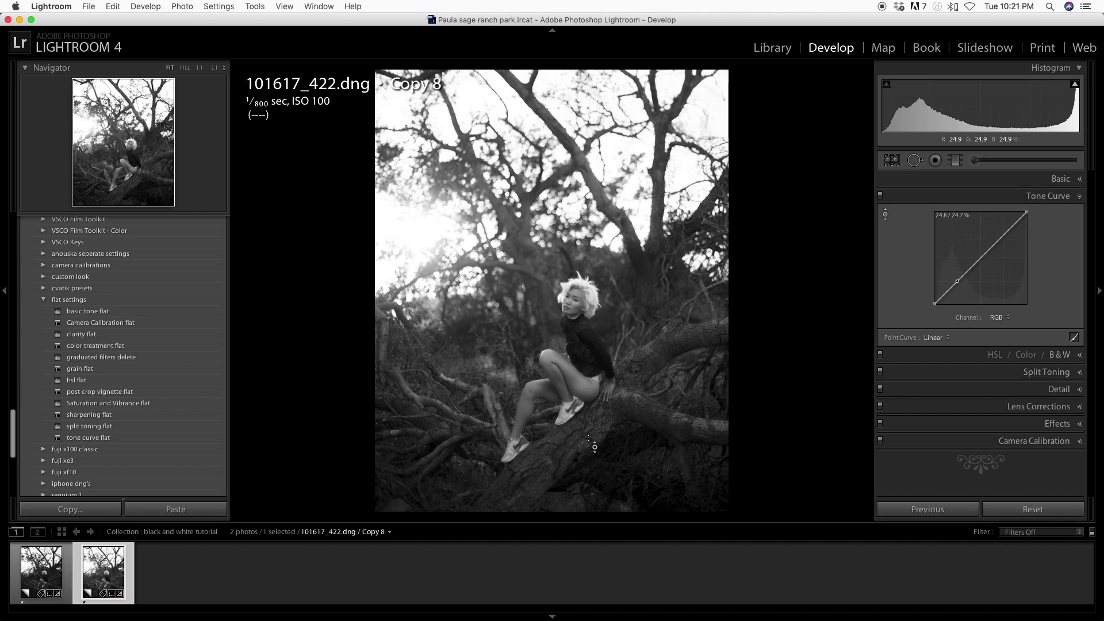
Darken Blacks further on the histogram, and lower Shadows to about −43 and Highlights to about −30
drag(898, 117, 882, 117)
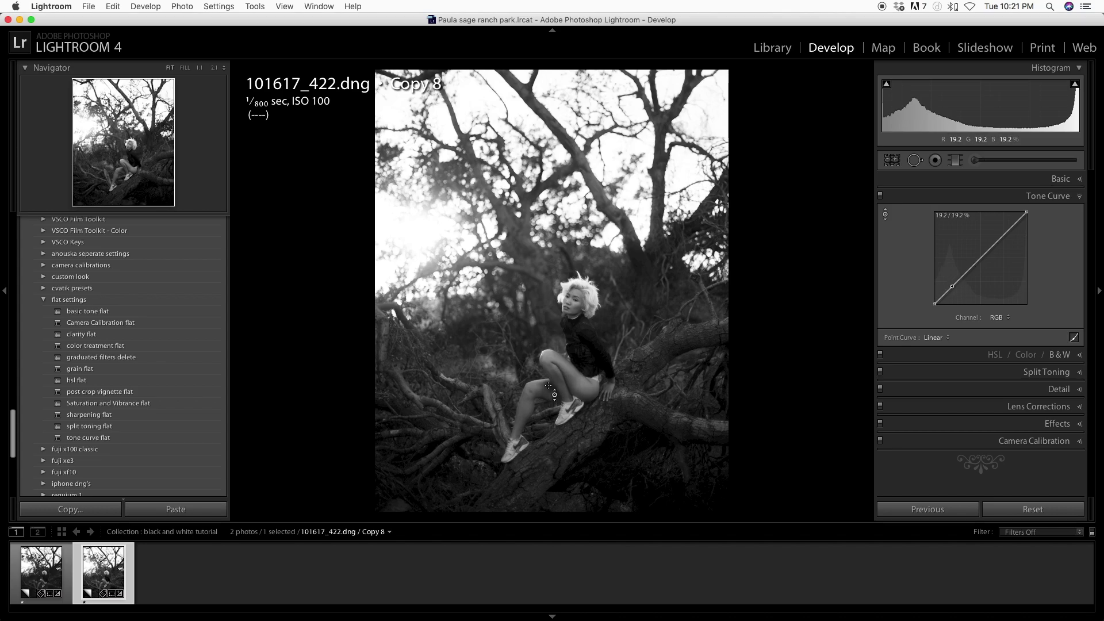
drag(925, 107, 907, 107)
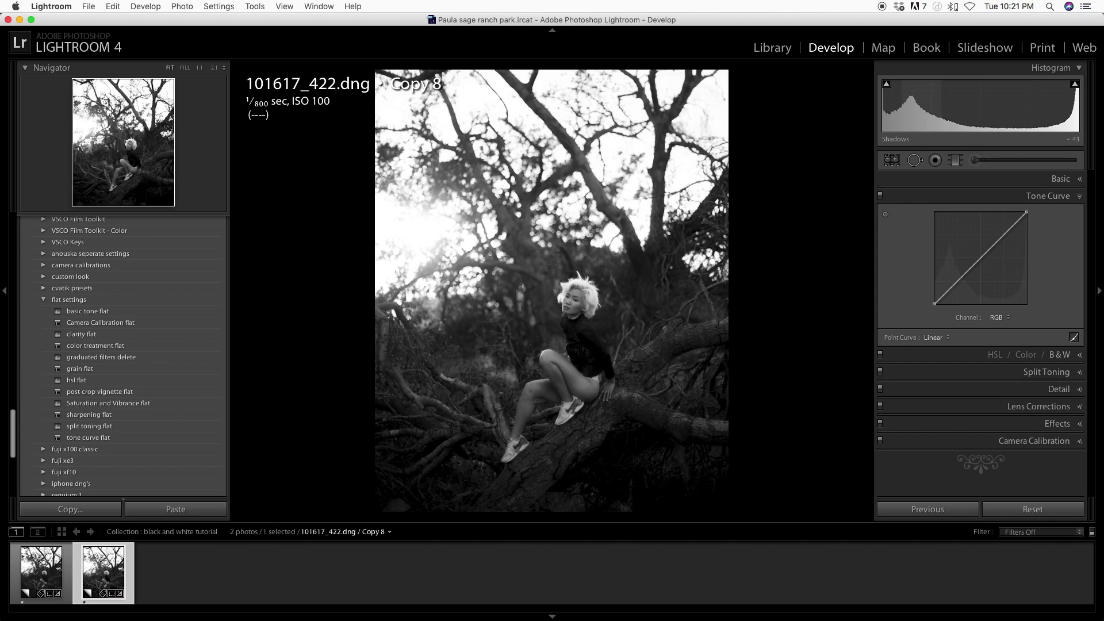
click(885, 215)
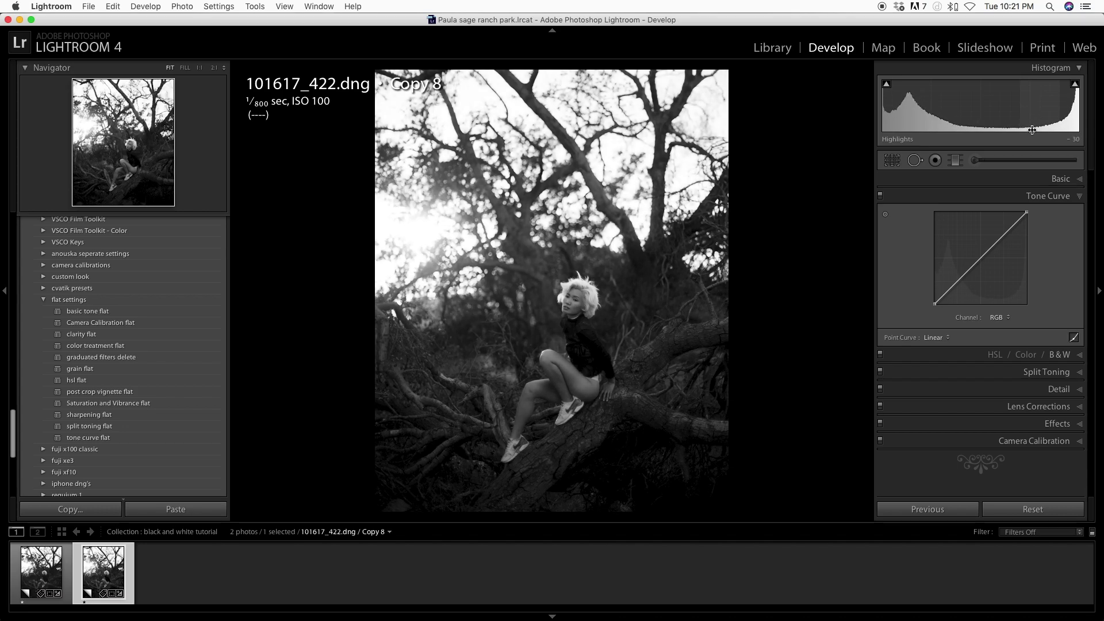
click(886, 214)
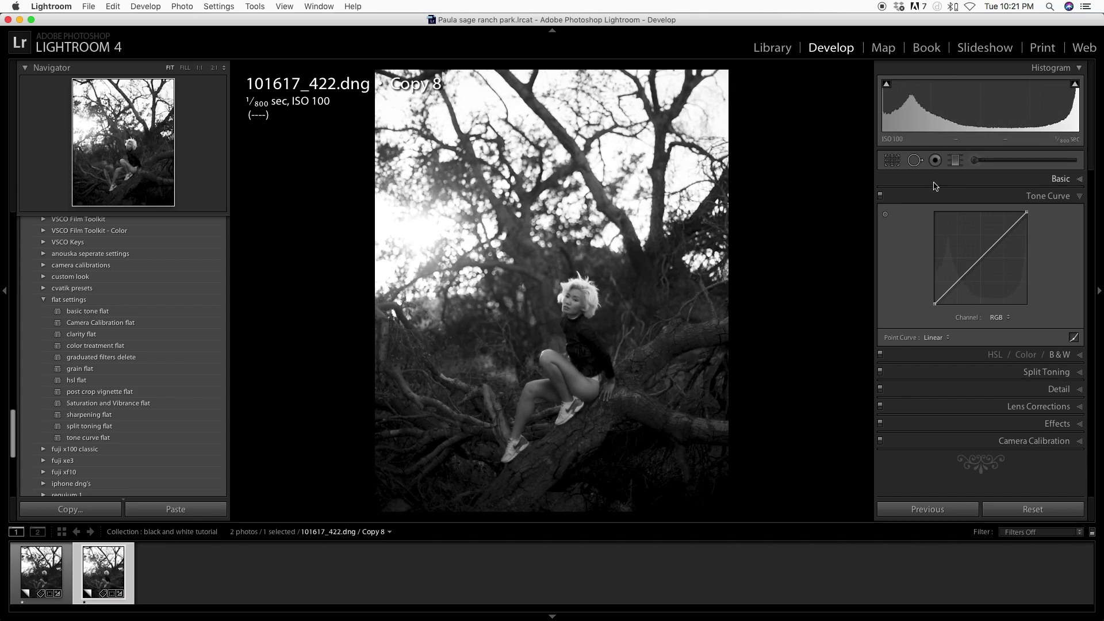
click(886, 214)
Save the edit as a snapshot named "basci panel method" and reset the tones with the "basic tone flat" preset
key(super+n)
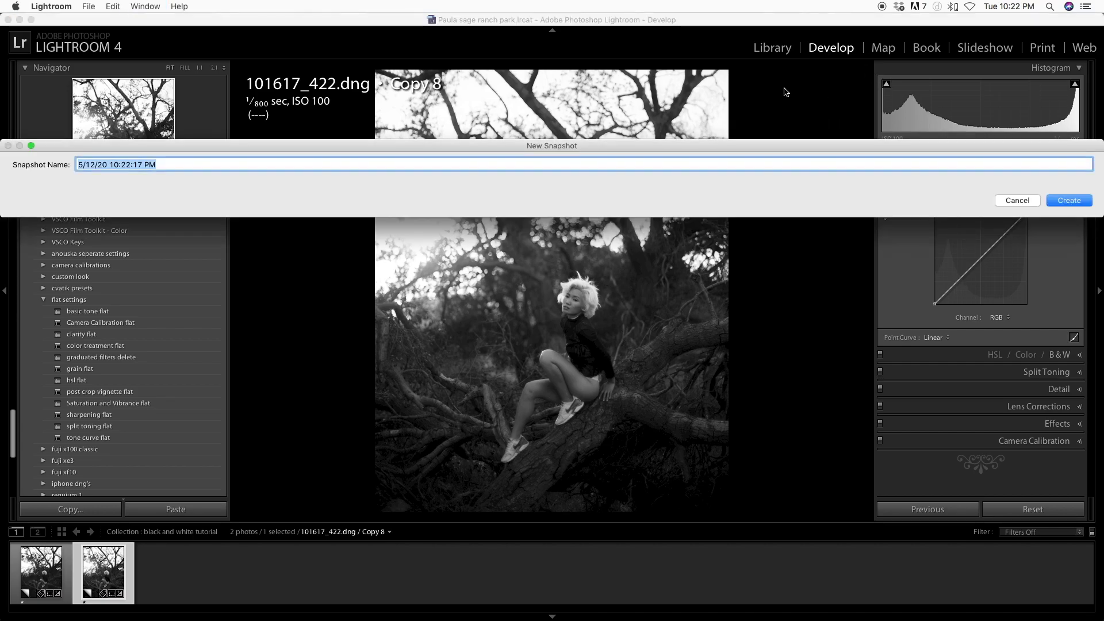
text(basci panel method)
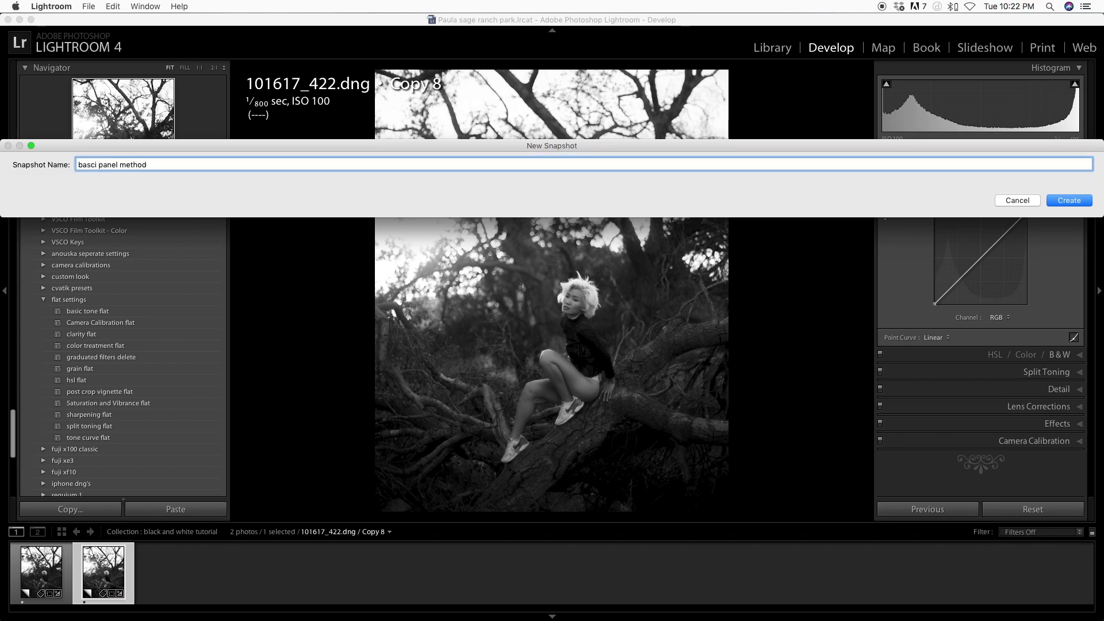
key(Return)
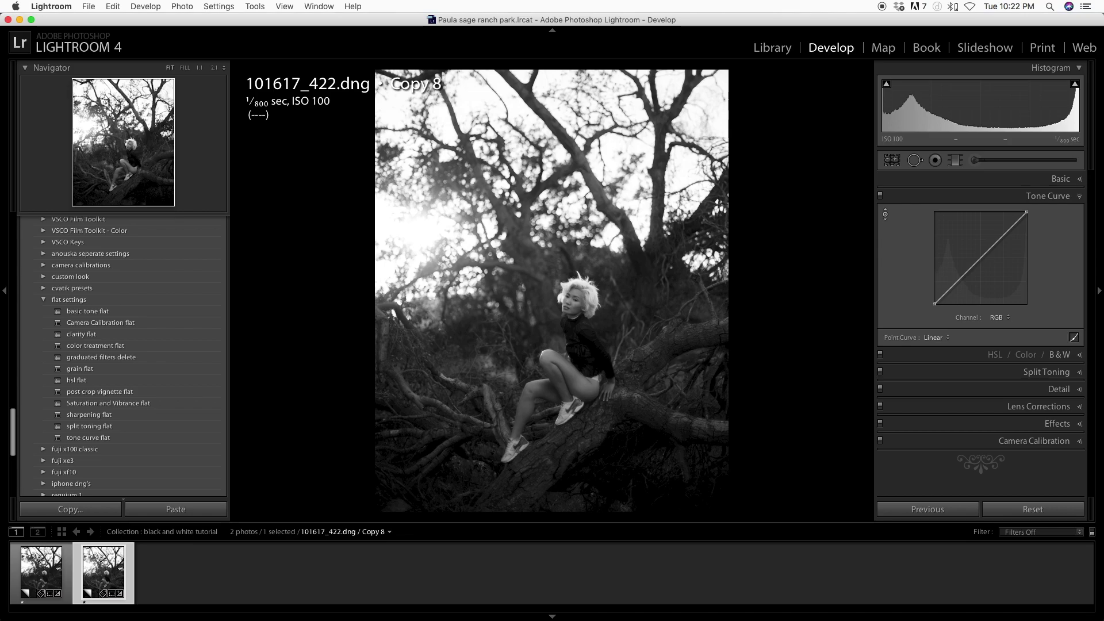
click(93, 314)
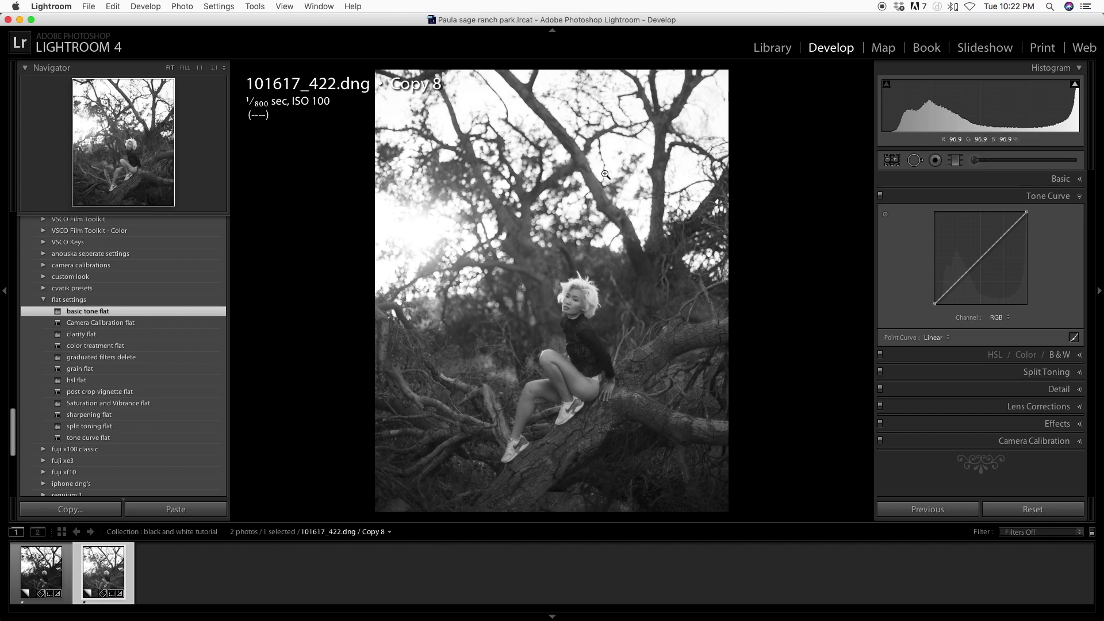
Try darkening the shadows with a manually placed point on the tone curve, and flatten the curve again
click(886, 216)
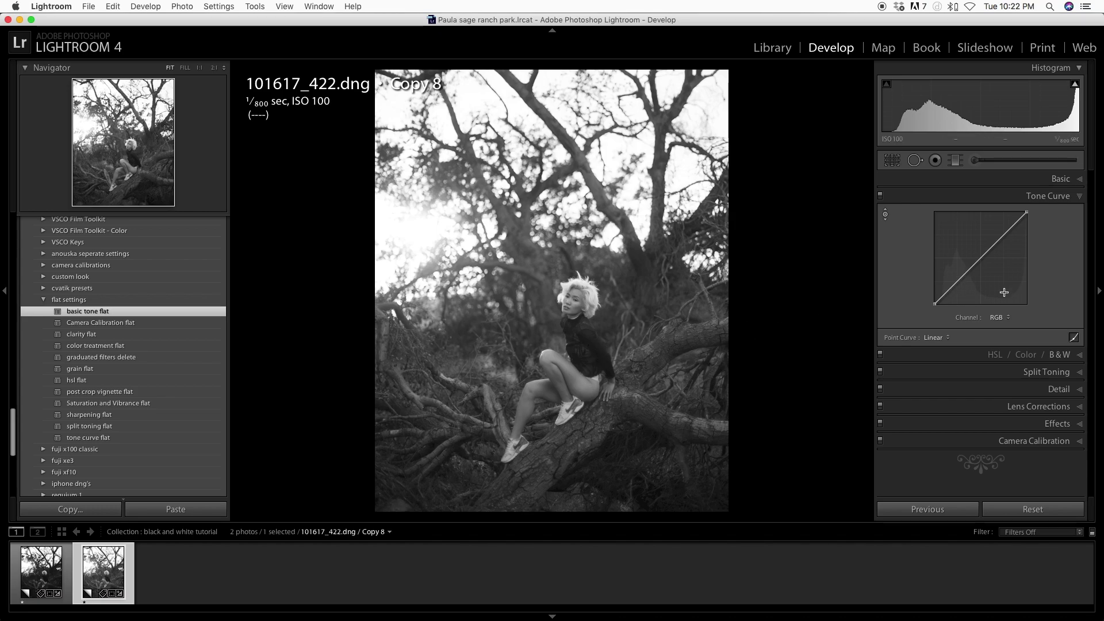
click(953, 286)
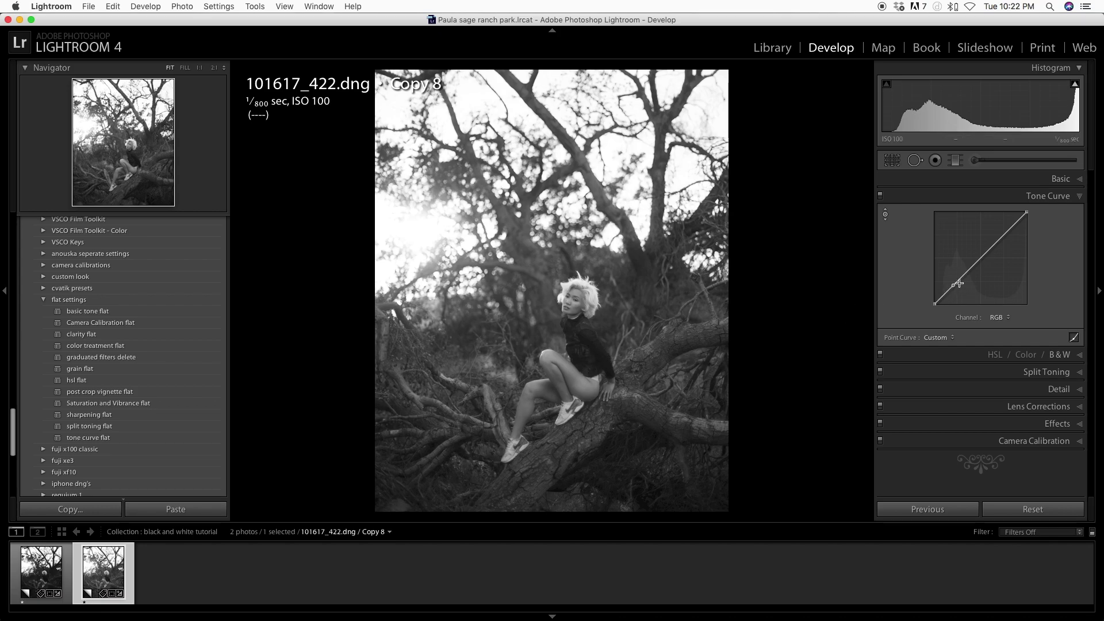
drag(962, 283, 958, 291)
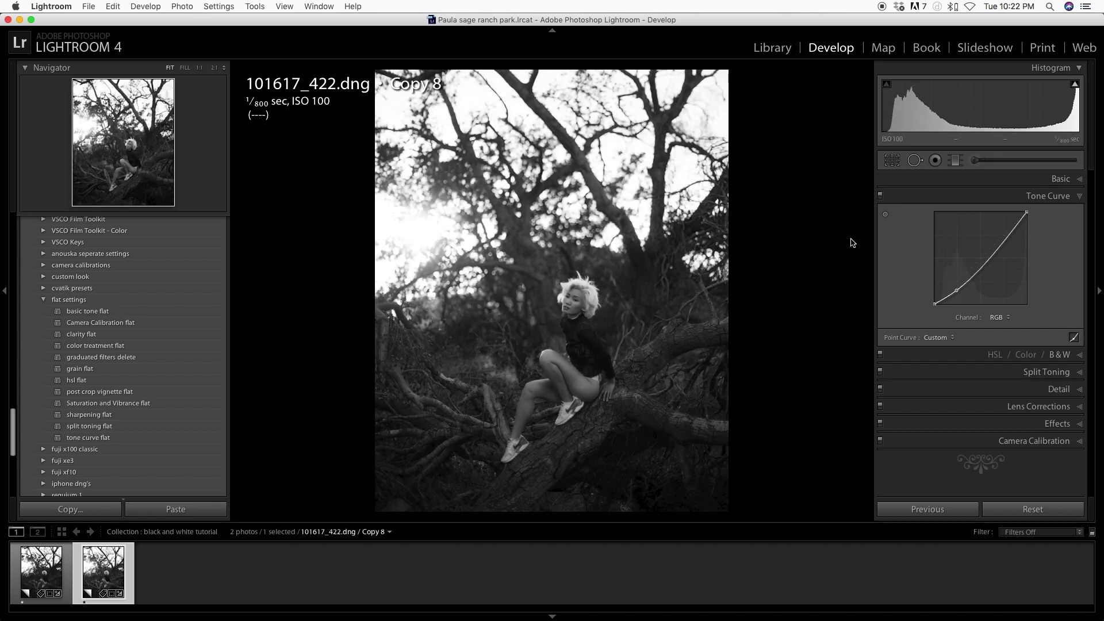
click(886, 214)
right_click(952, 292)
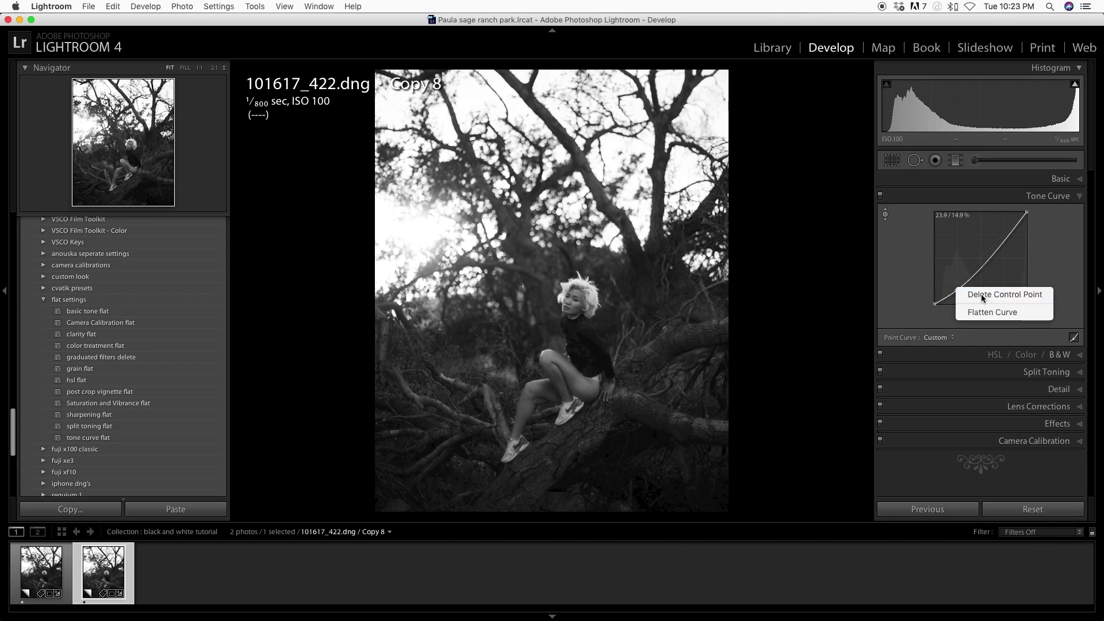
click(999, 311)
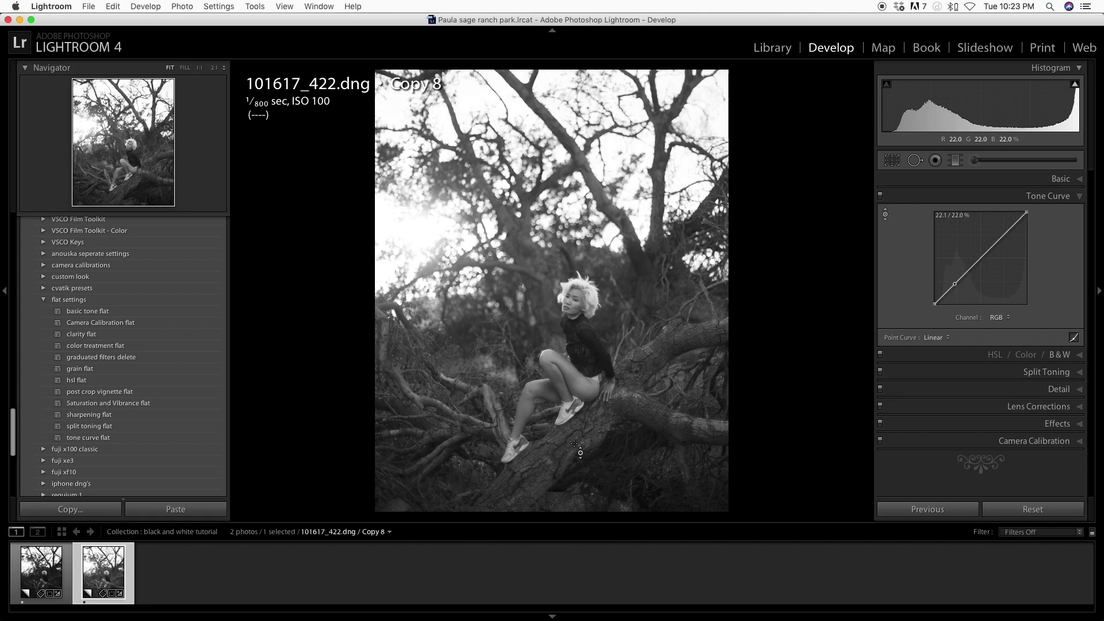
Use targeted tone curve adjustments on the photo to darken the tree trunk and black sweater and slightly brighten the face
drag(575, 452, 575, 504)
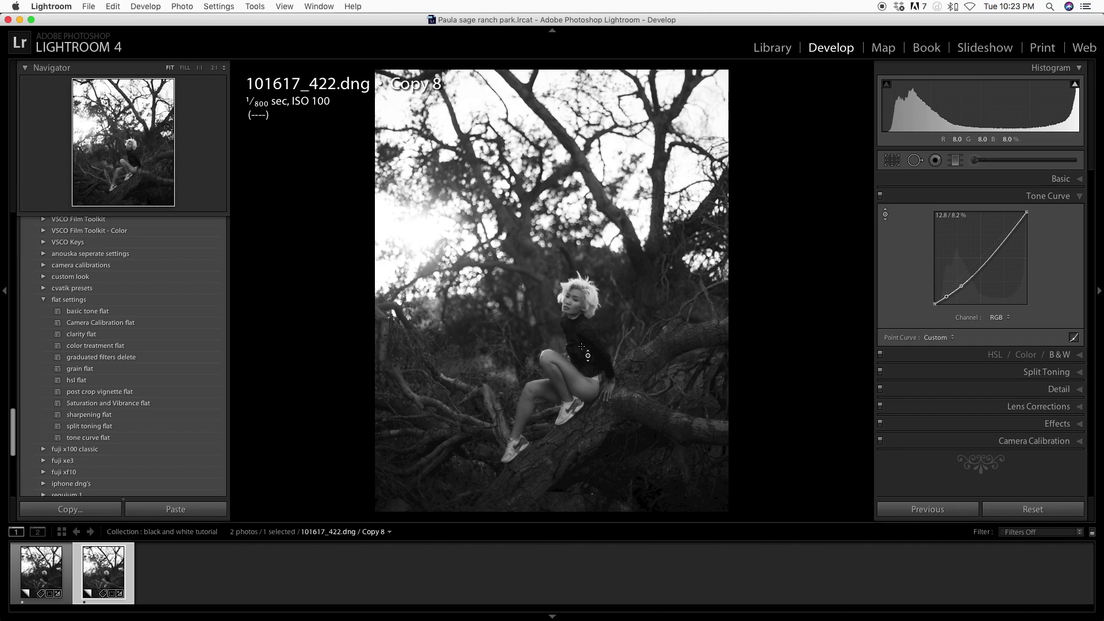
drag(587, 356, 588, 377)
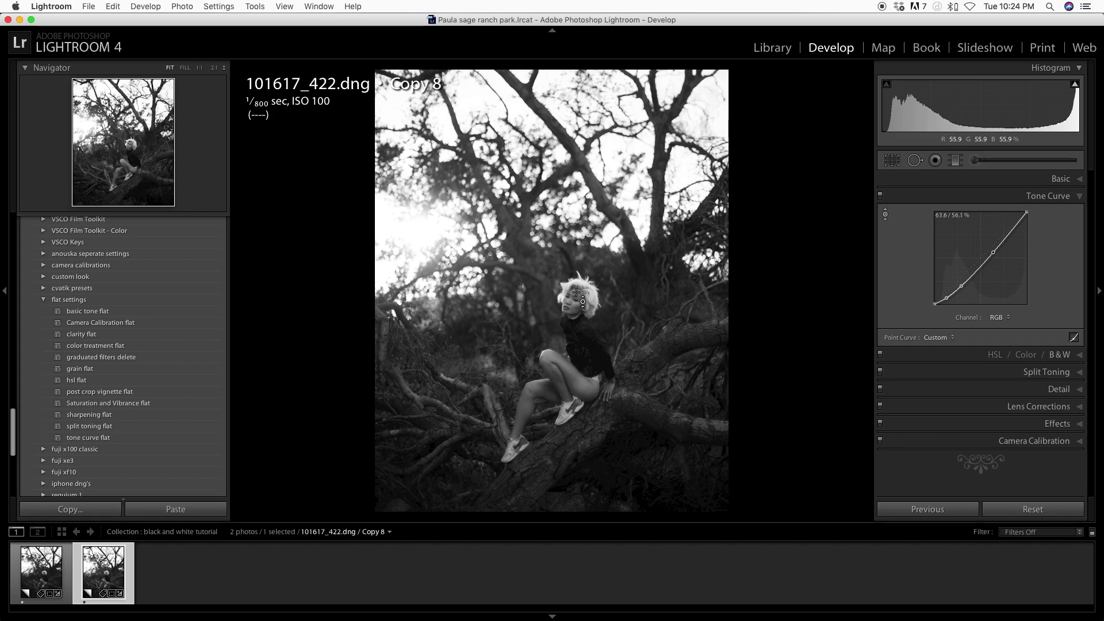
mouse_move(576, 294)
mouse_down()
mouse_move(576, 305)
mouse_move(576, 291)
mouse_up()
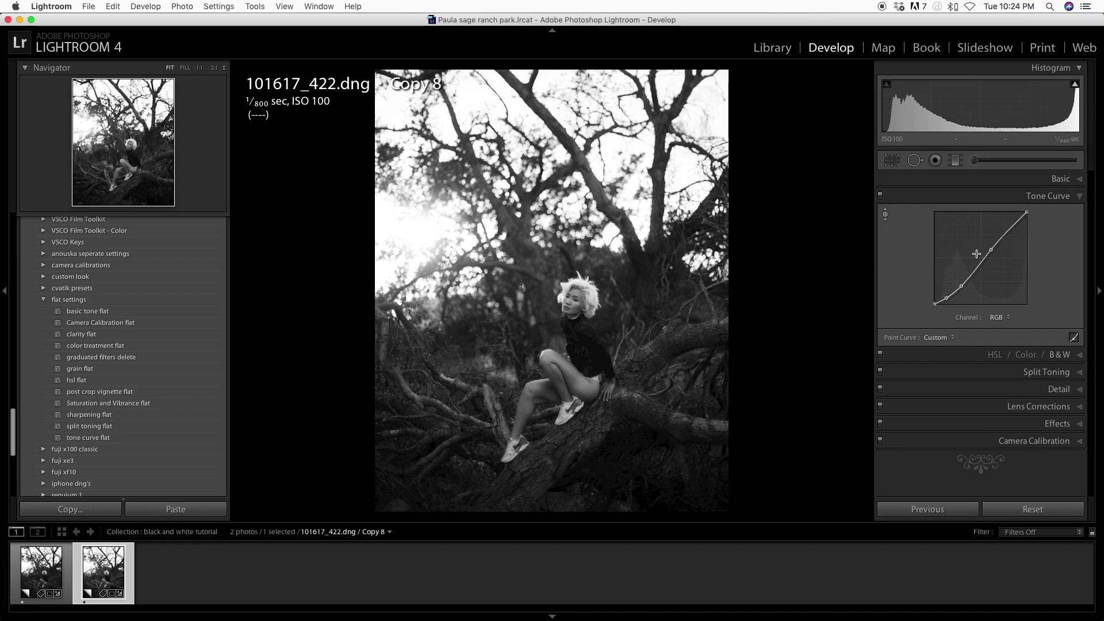
Check the clipping warnings and lower the tone curve's white endpoint slightly to soften the brightest highlights
key(j)
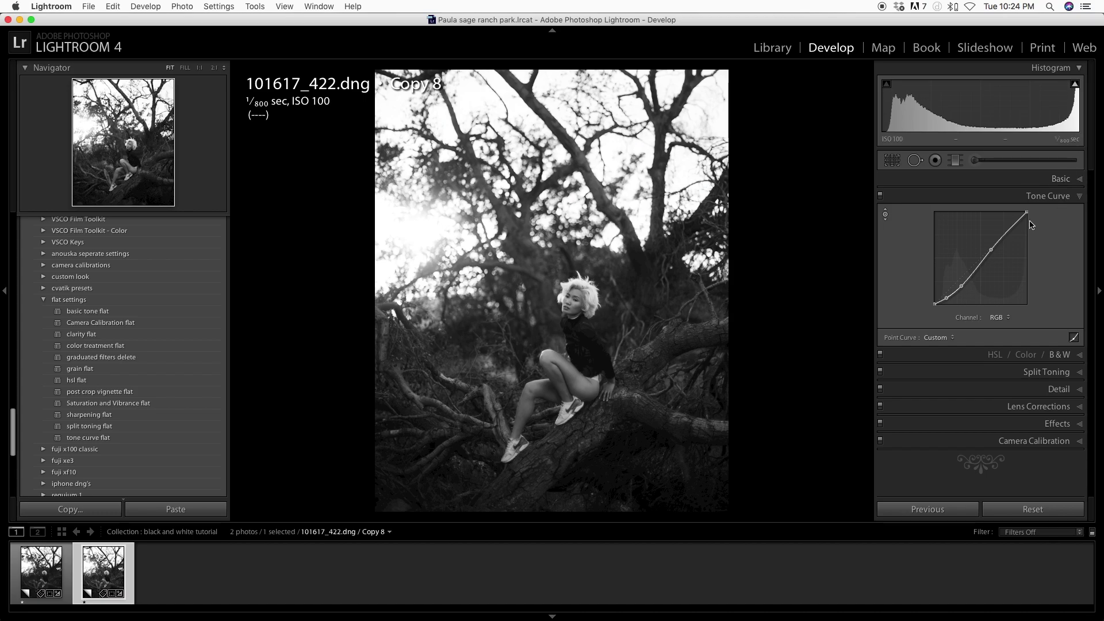
key(alt)
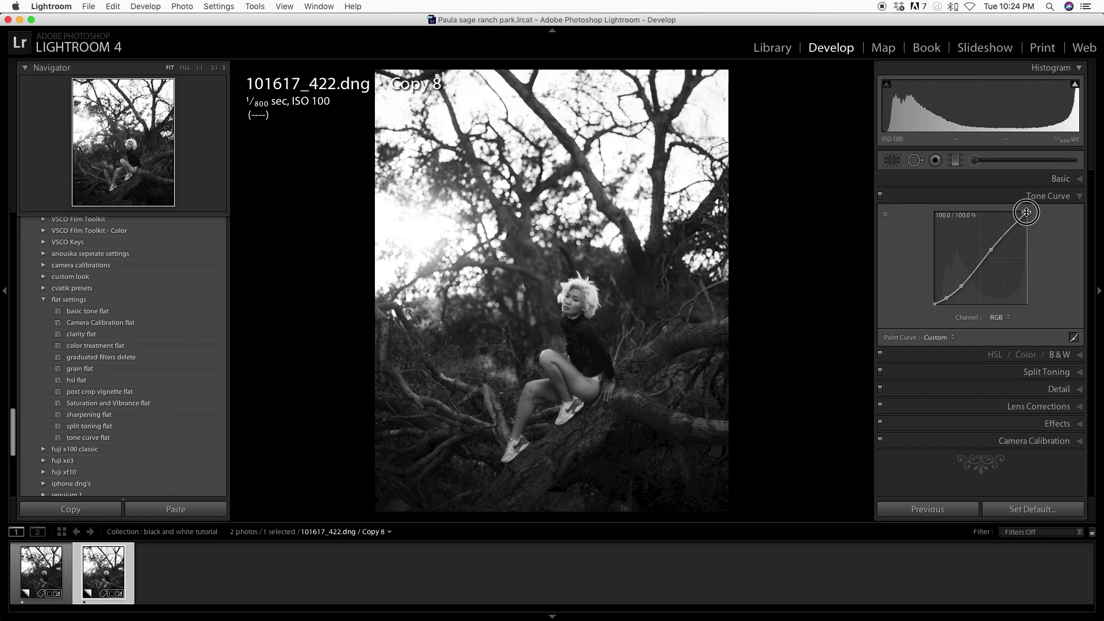
drag(1027, 212, 1026, 214)
key(alt)
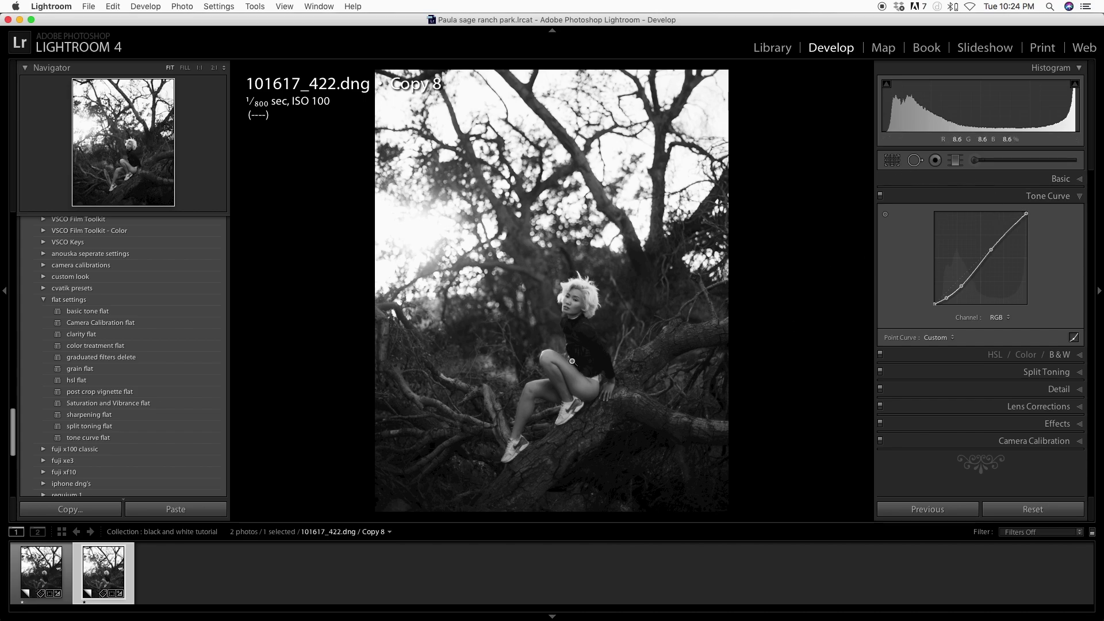
Save the edit as a snapshot named "tone curve method" and reset the curve with the "tone curve flat" preset
key(super+n)
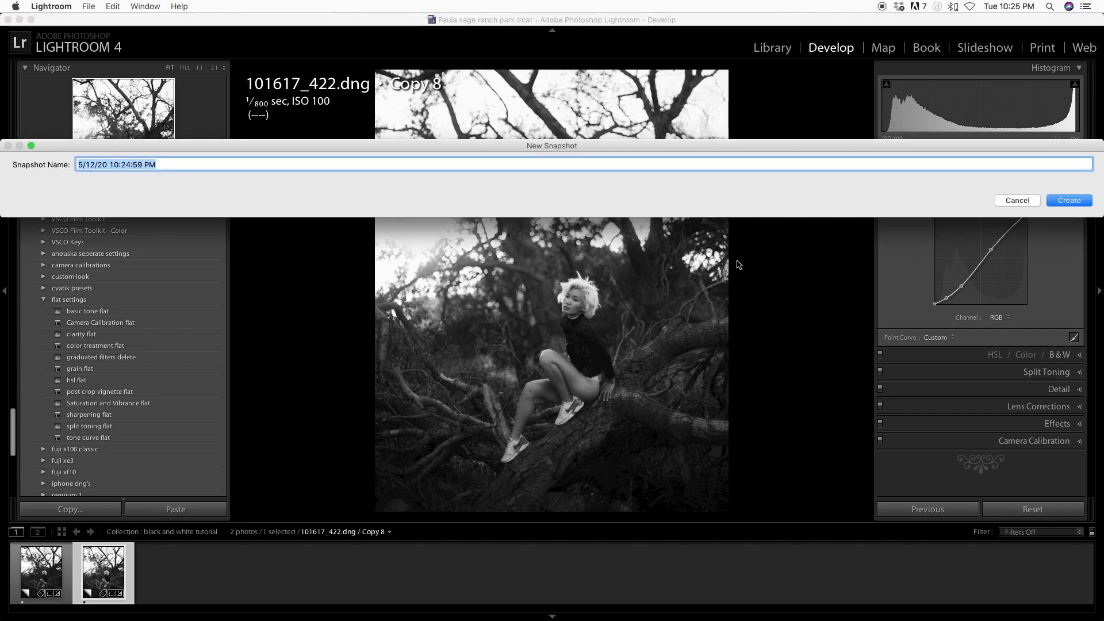
text(tone curve method)
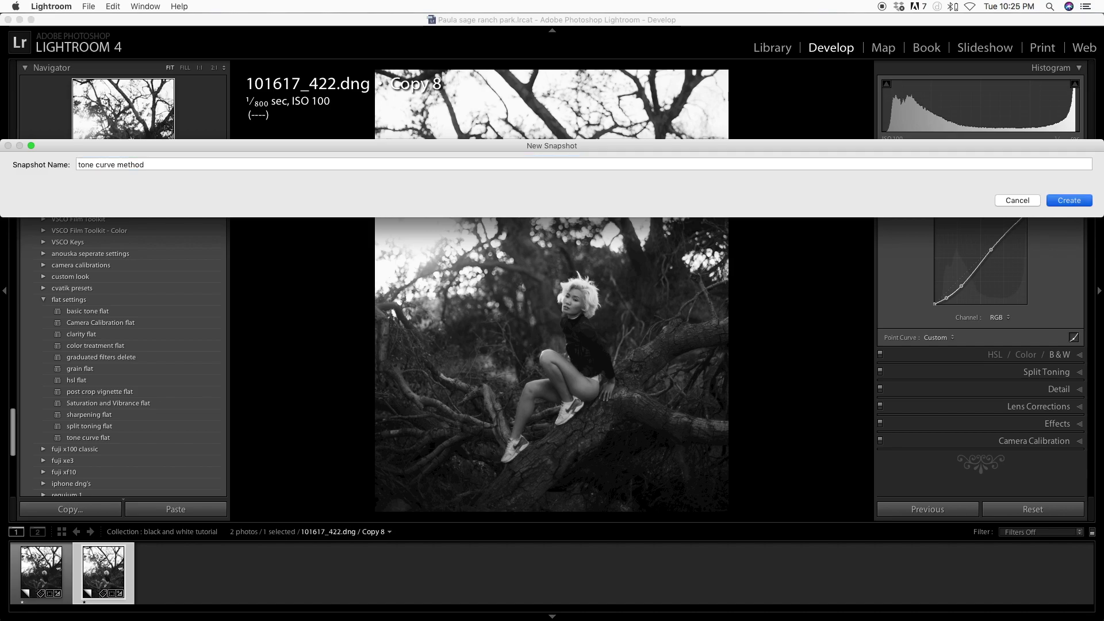
key(Return)
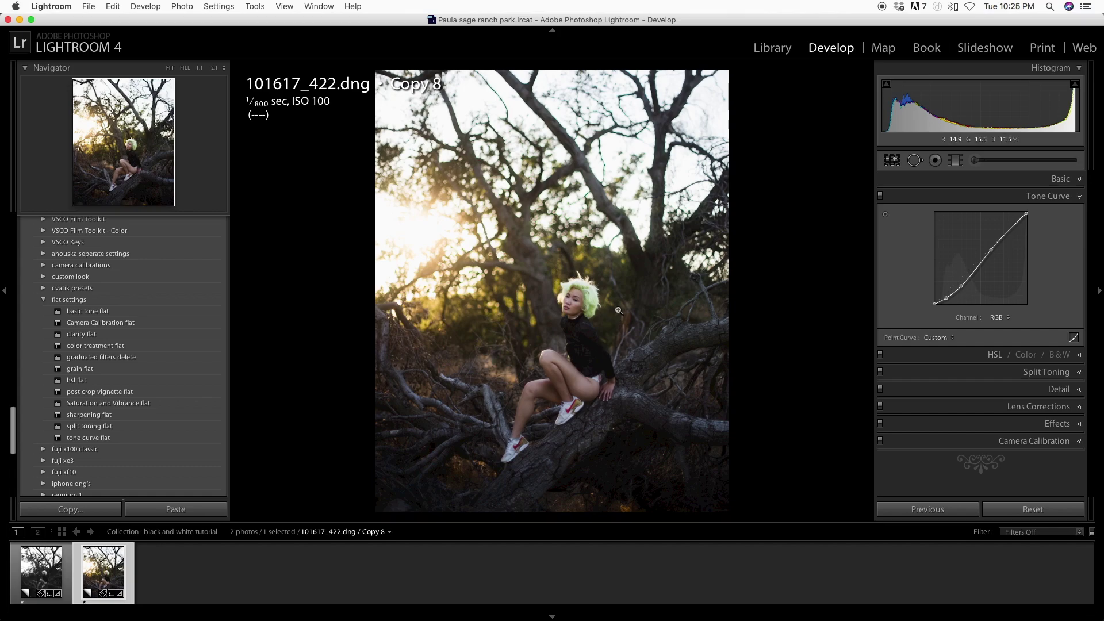
key(v)
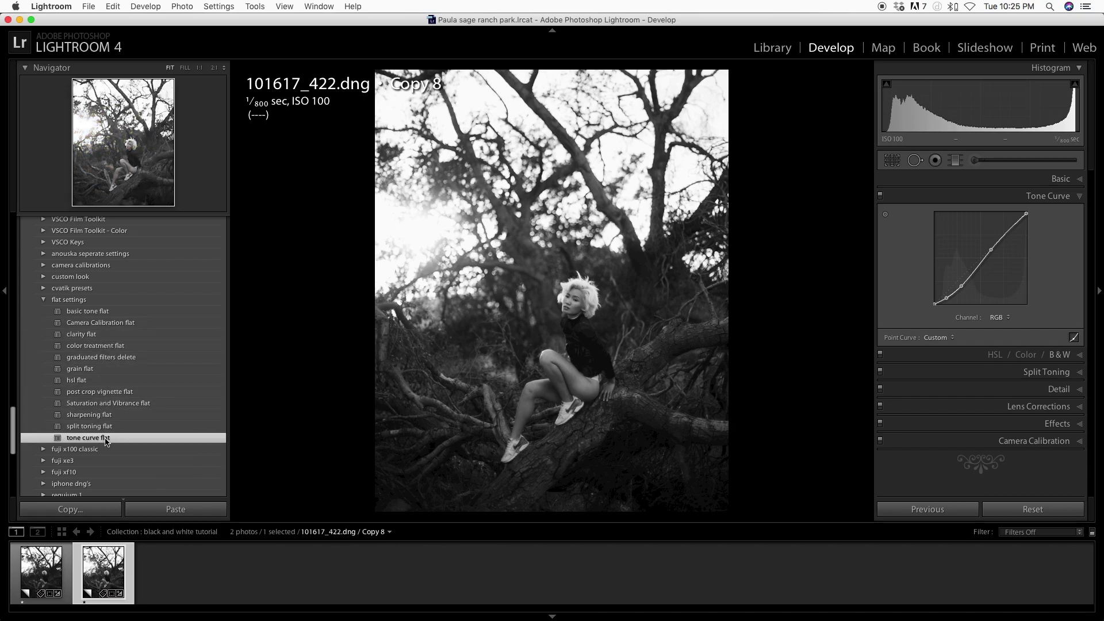
click(108, 439)
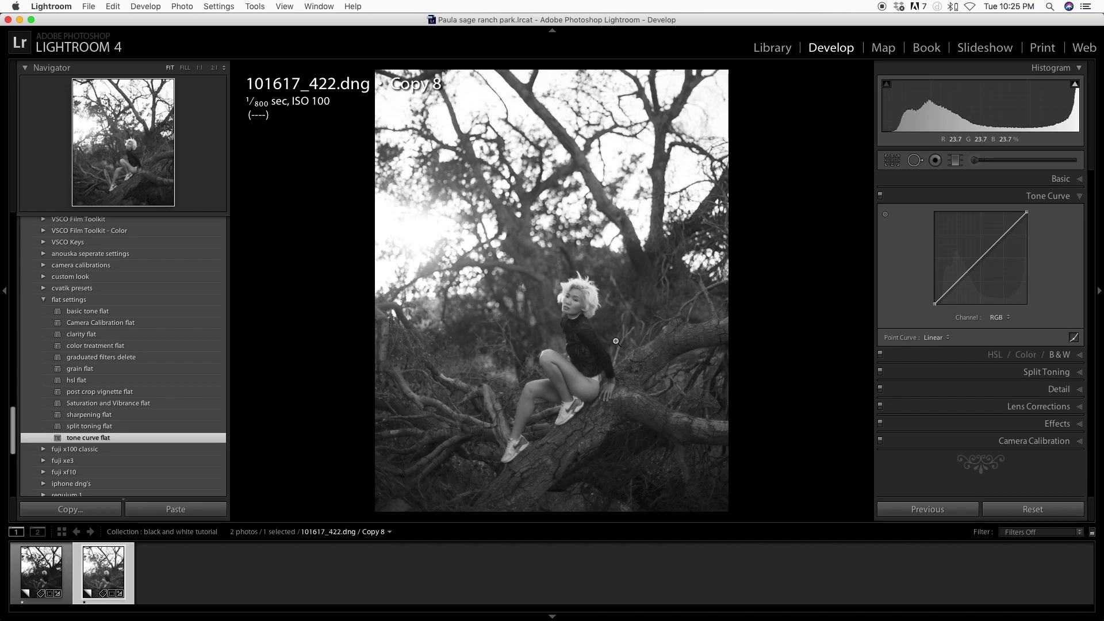
Compare the "basci panel method" and "tone curve method" snapshots by alternating between them
drag(11, 427, 12, 468)
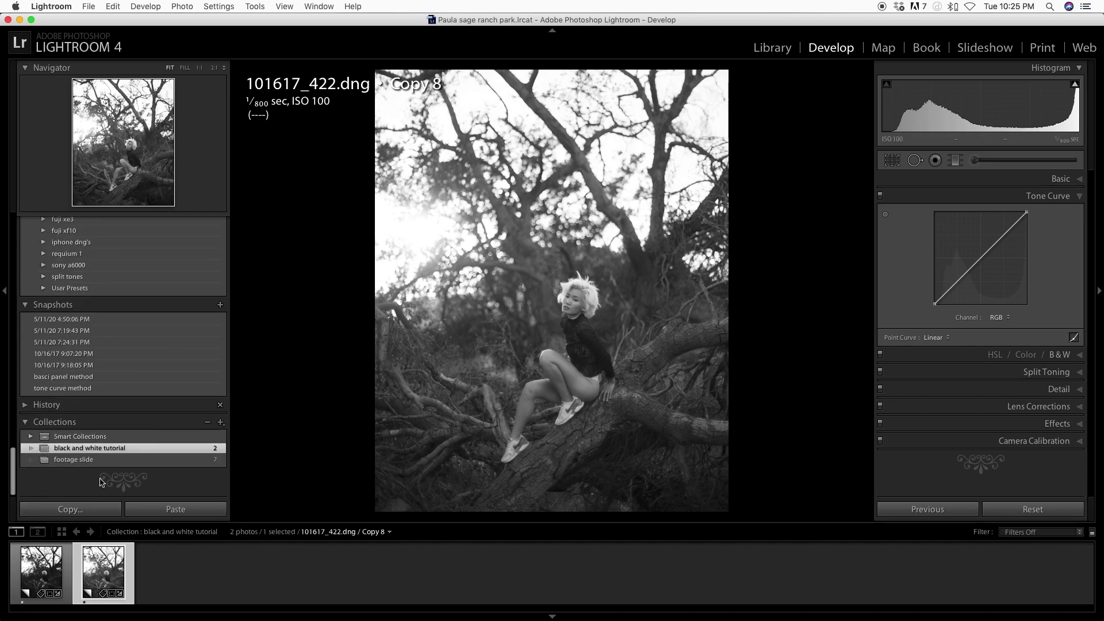
click(92, 378)
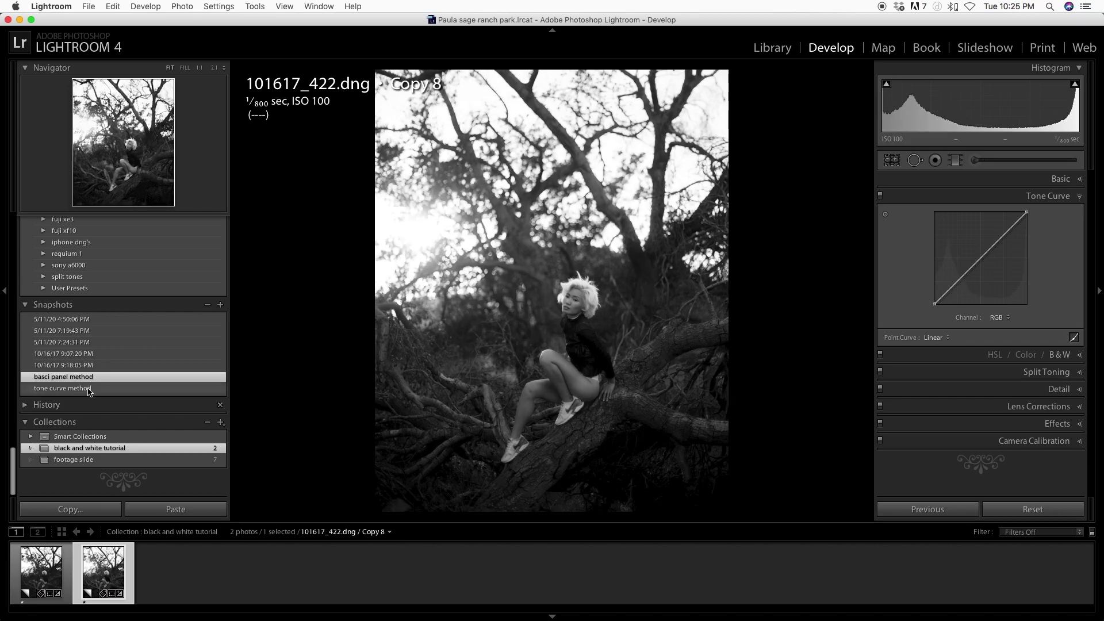
click(85, 391)
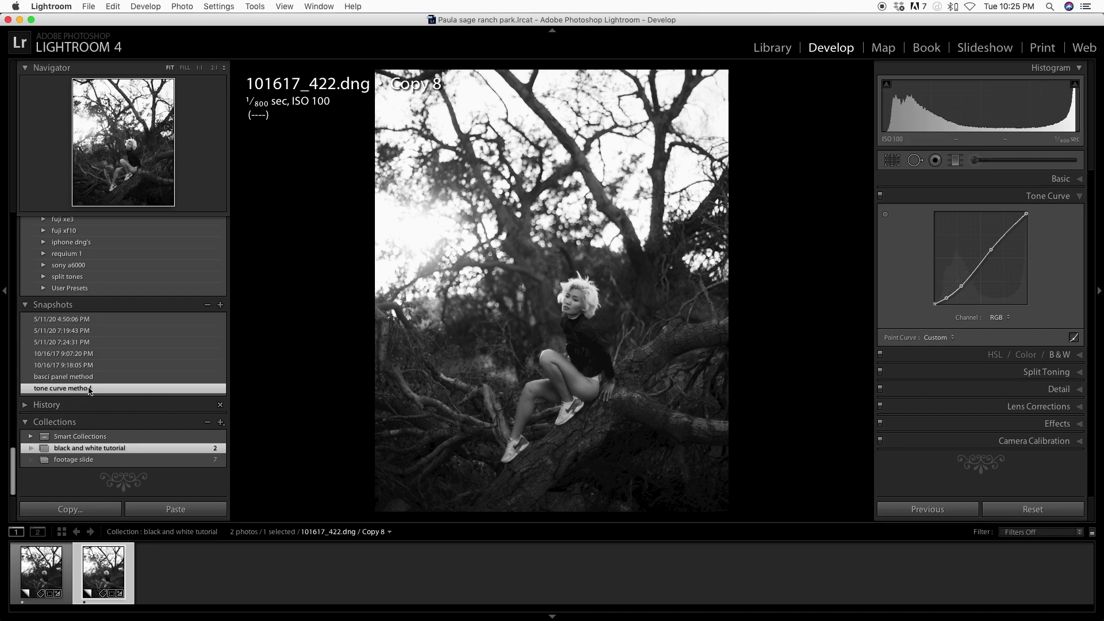
click(90, 377)
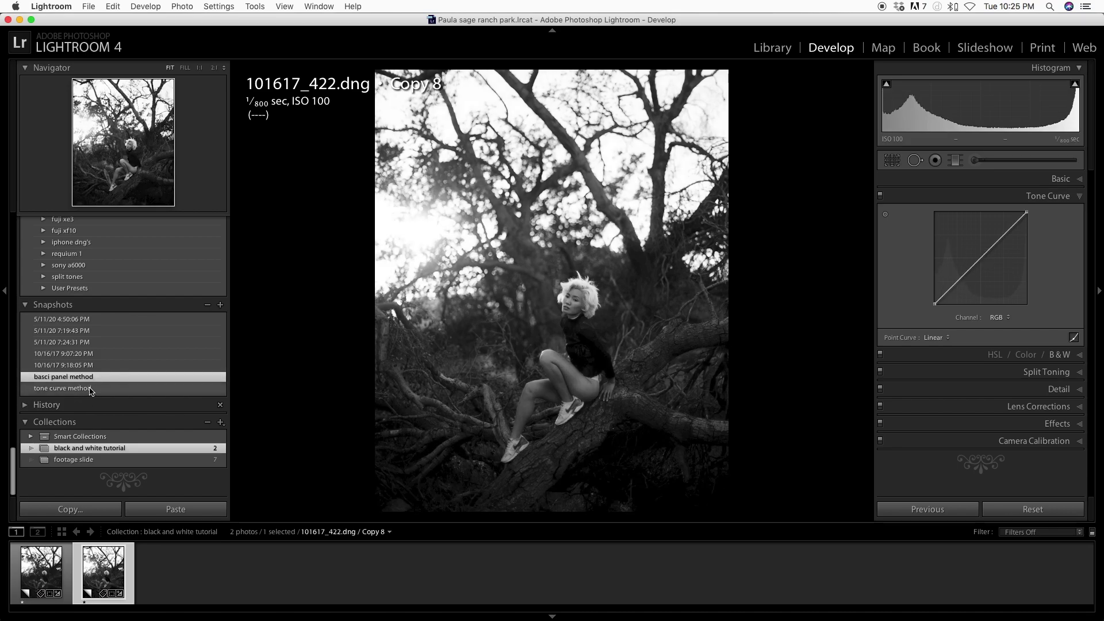
click(90, 389)
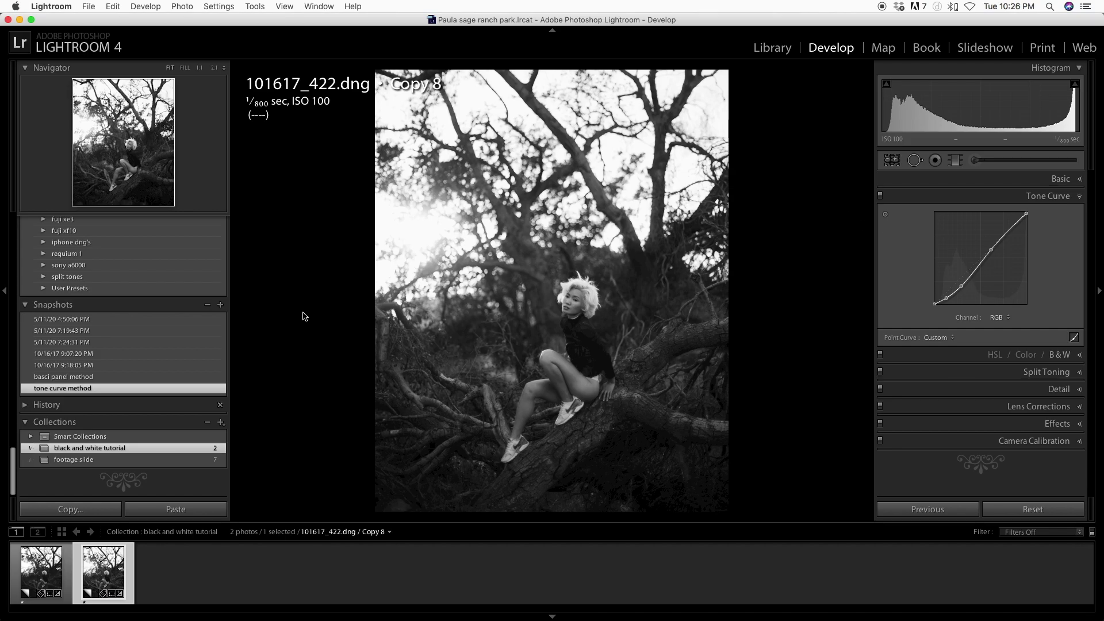
click(91, 380)
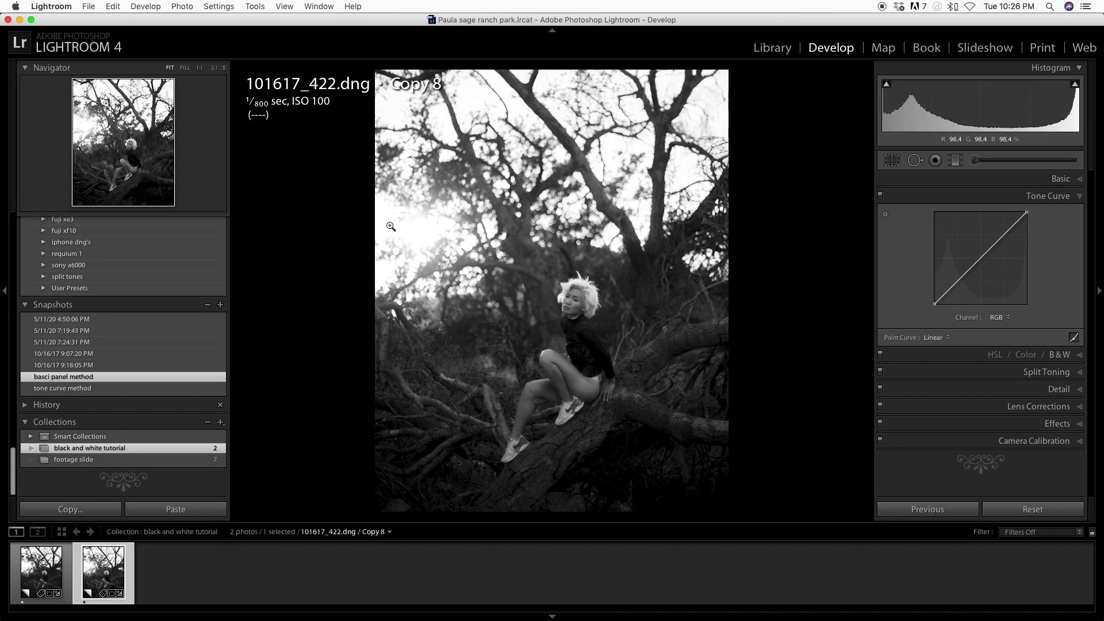
Compare the color and black-and-white treatments of the photo, switching to the "tone curve method" snapshot
key(v)
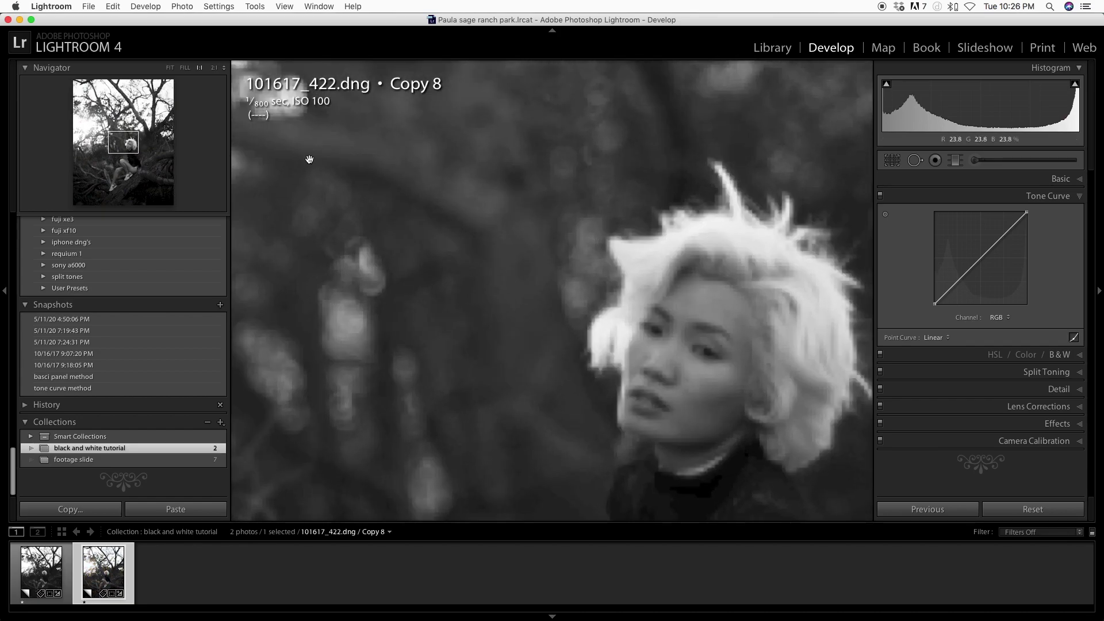
key(super+minus)
key(super+minus)
key(super+minus)
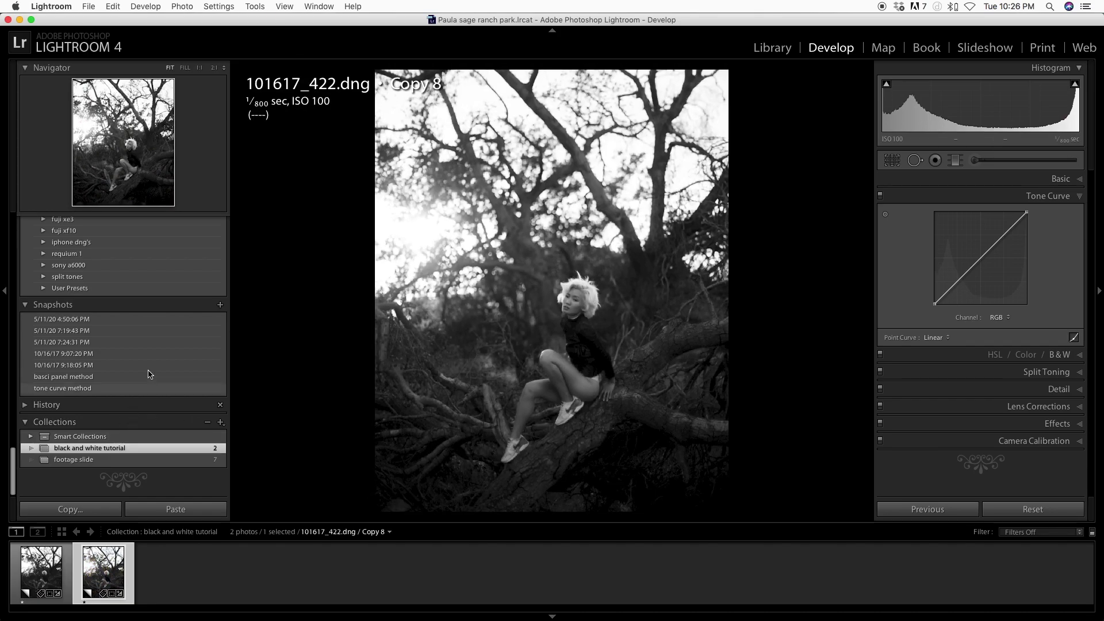
click(98, 390)
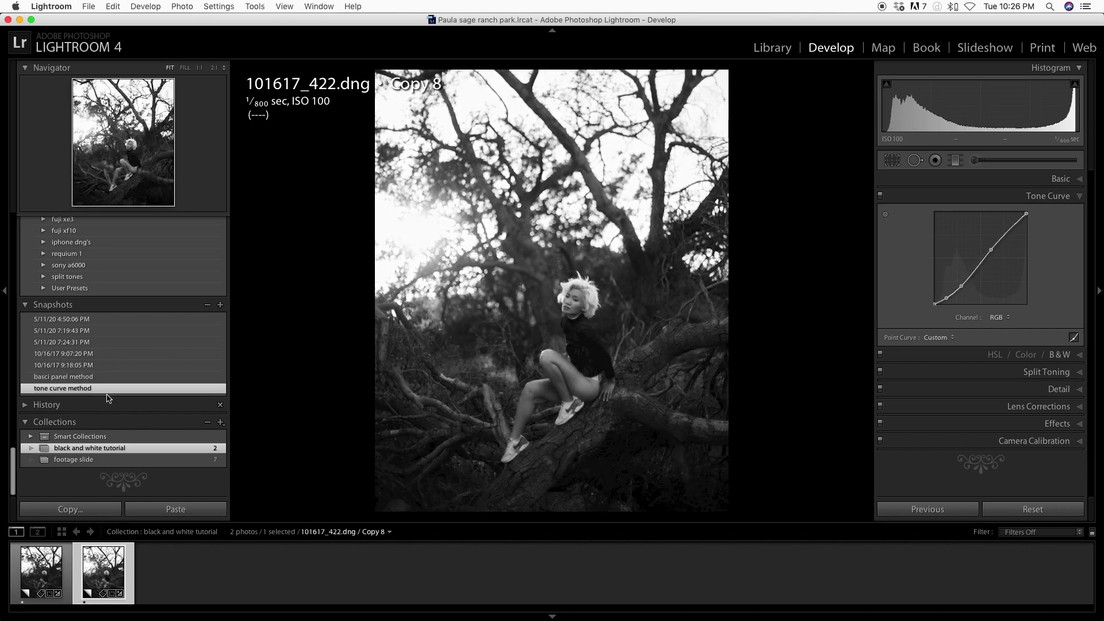
key(v)
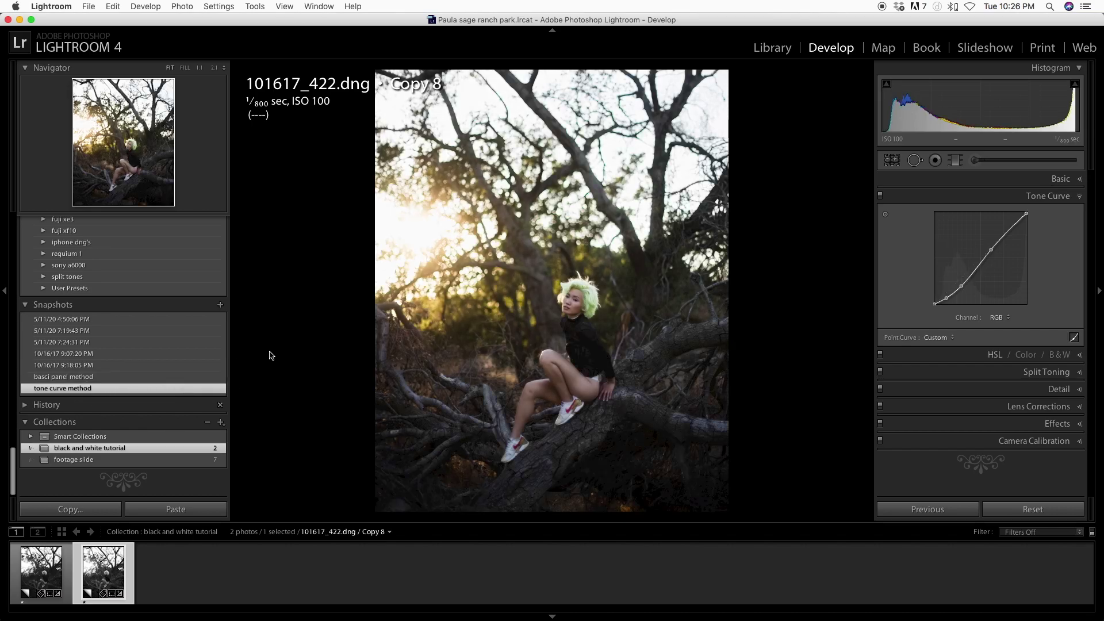
key(v)
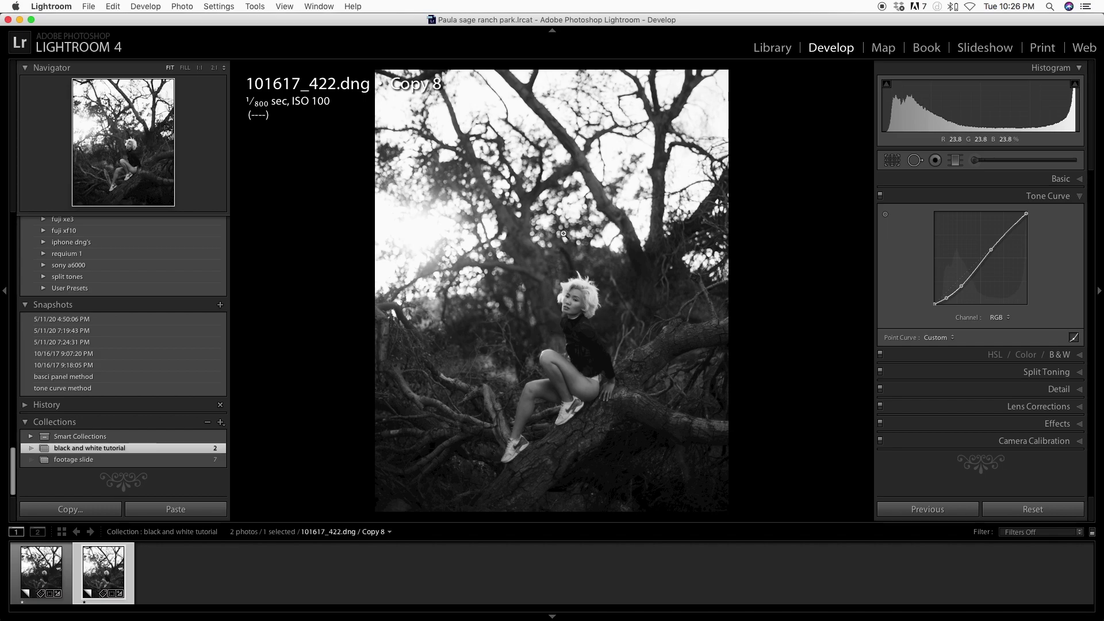
key(v)
key(v)
Flatten the tone curve, darken the lower tones on the histogram with Shadows at about −18, and check the clipping warnings
right_click(997, 233)
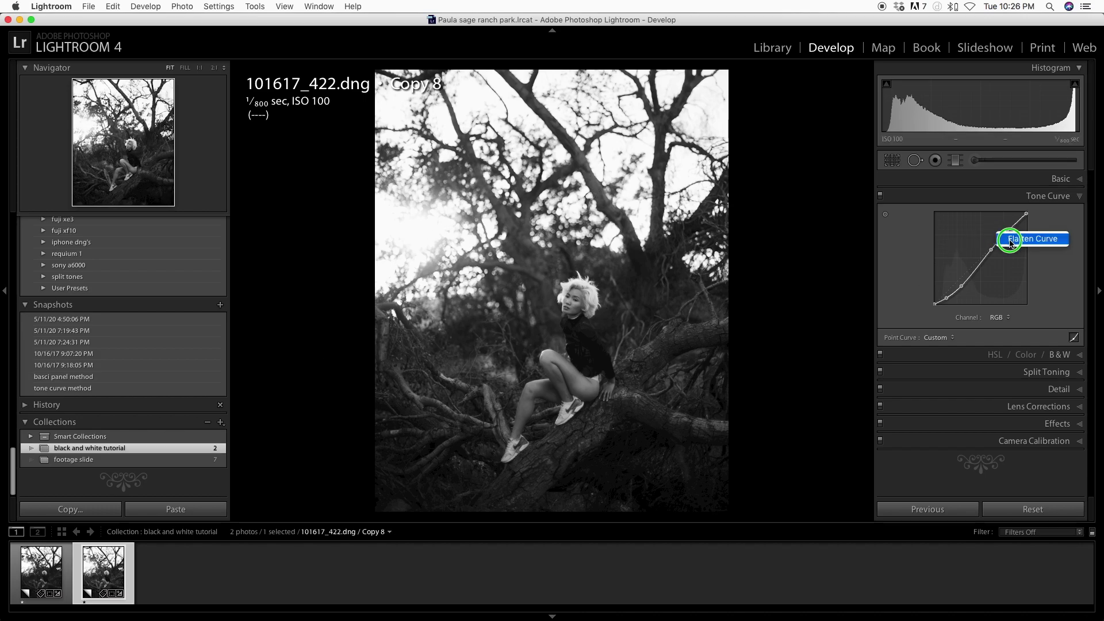
click(1011, 241)
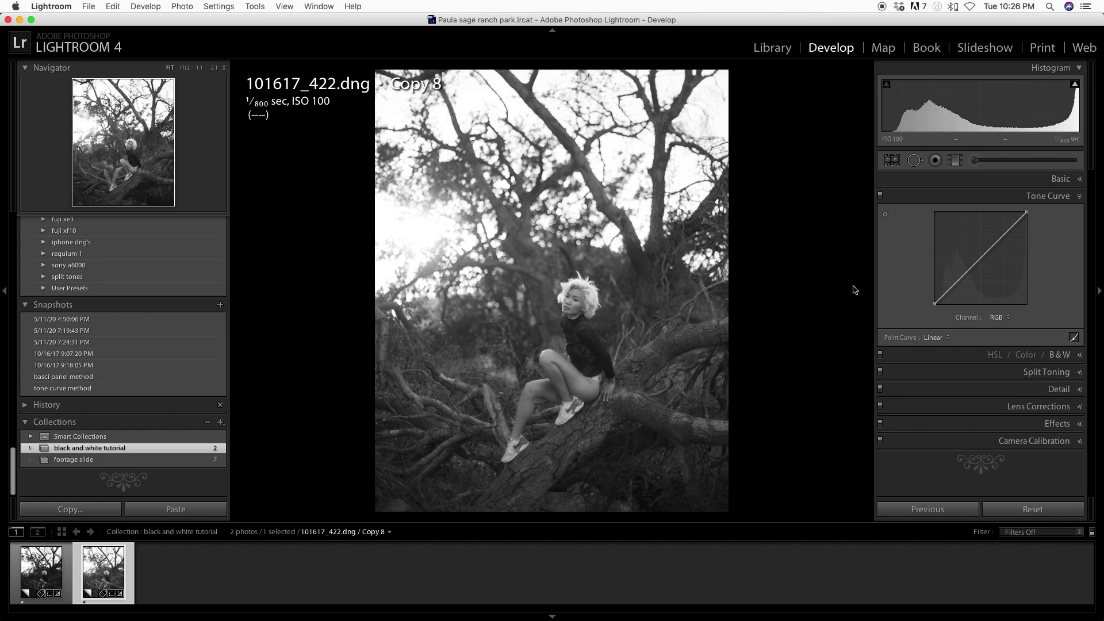
click(885, 215)
mouse_move(900, 115)
mouse_down()
mouse_move(888, 115)
mouse_move(908, 105)
mouse_up()
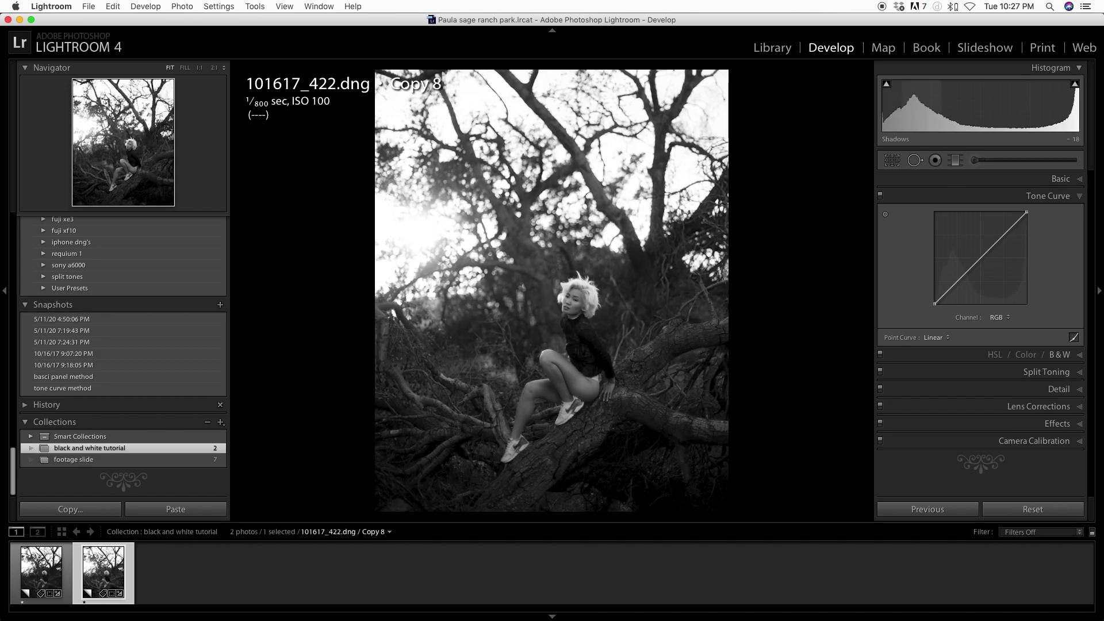
key(j)
key(j)
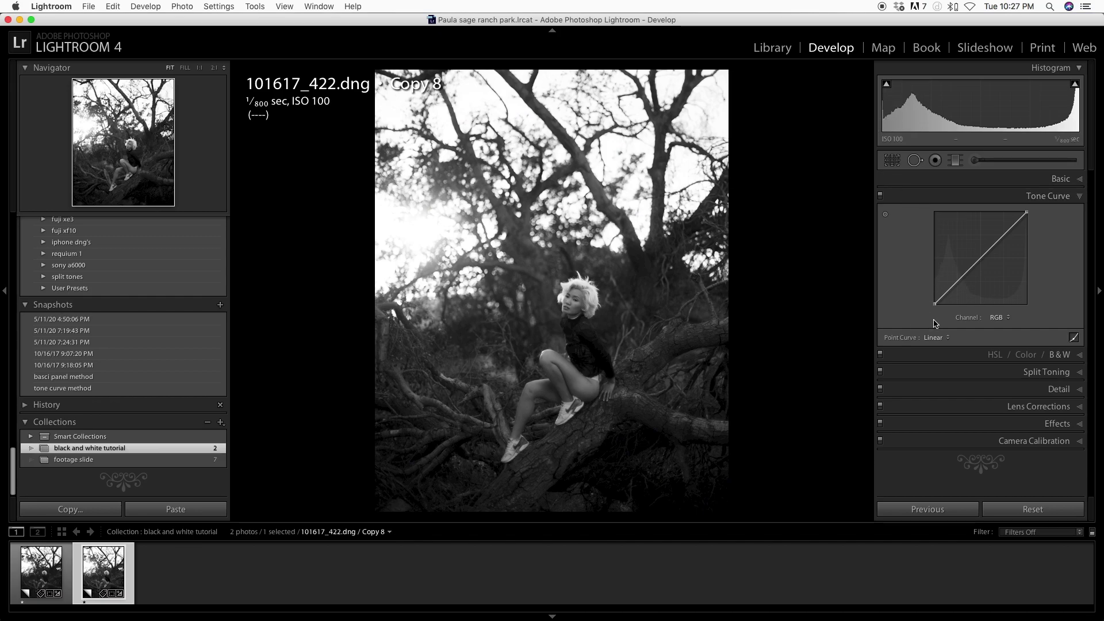
Nudge the tone curve's black and white endpoints inward, and use targeted adjustments to brighten the face and deepen its darker tones
drag(936, 303, 935, 304)
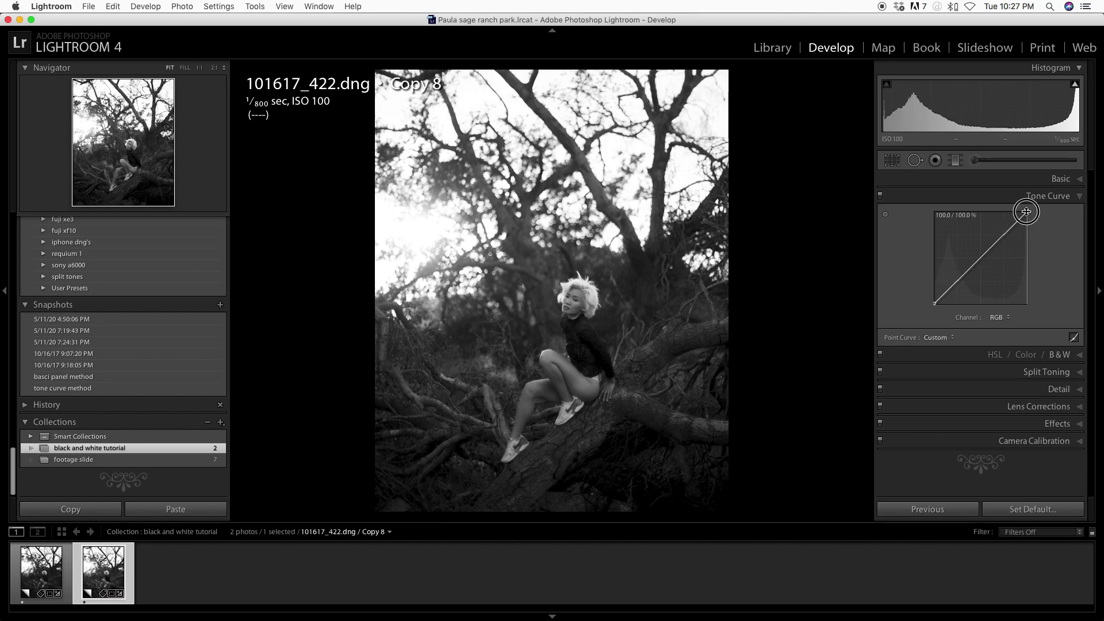
drag(1027, 212, 1027, 213)
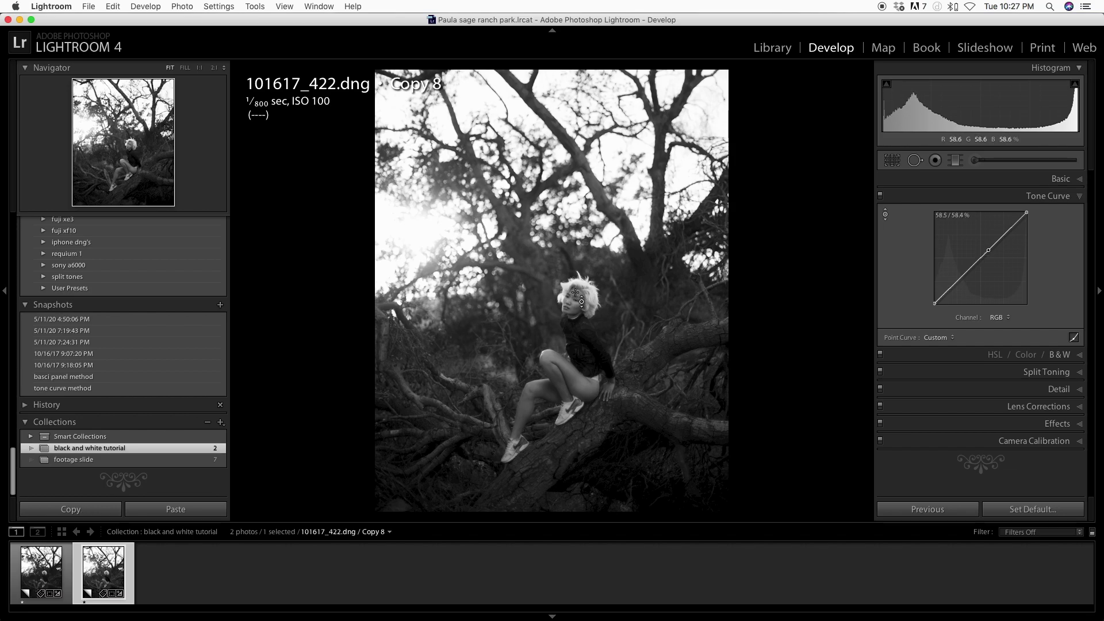
drag(582, 298, 583, 291)
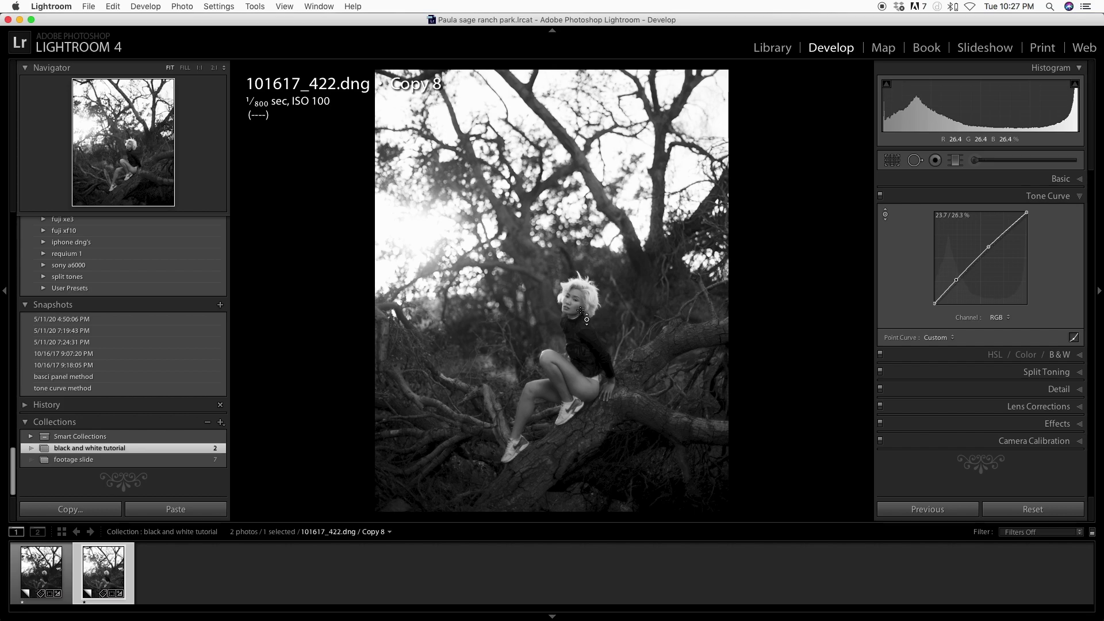
key(alt)
drag(570, 304, 570, 310)
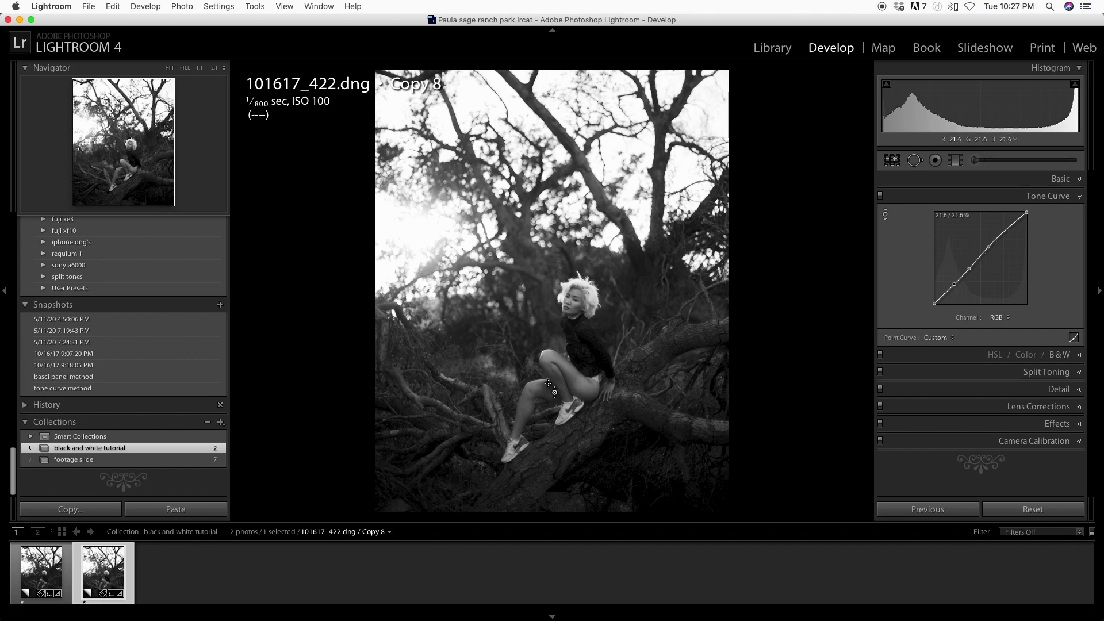
Deepen the darker tones around the legs with a targeted tone curve adjustment and pull the curve's white endpoint slightly inward
drag(550, 384, 550, 387)
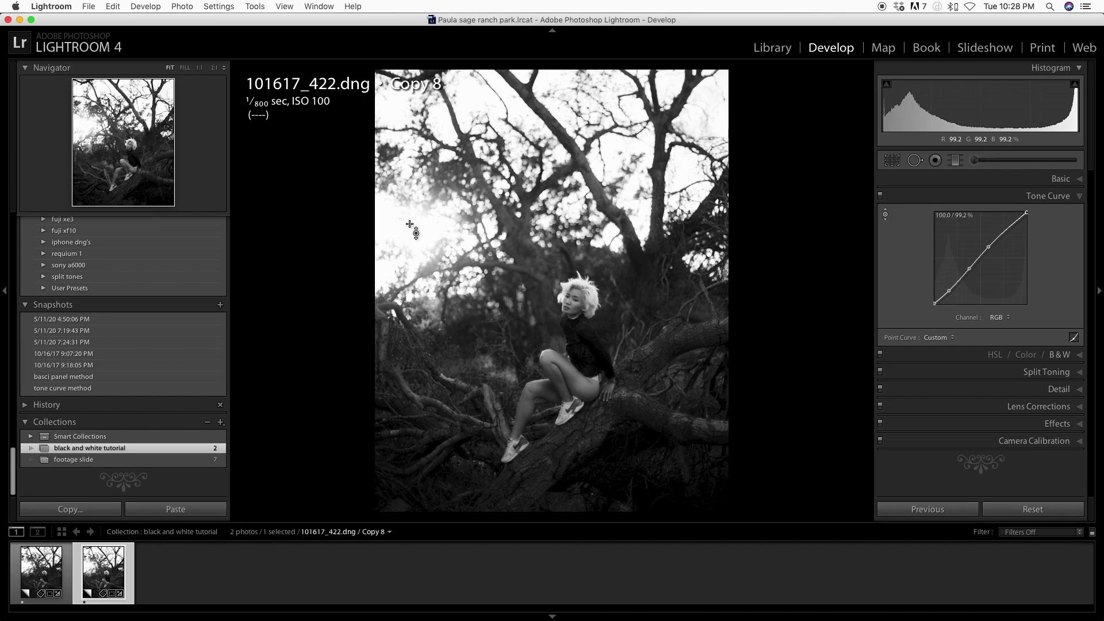
alt+click(1028, 212)
drag(1027, 213, 1026, 214)
Compare the color and black-and-white treatments of the adjusted photo, ending on black and white
key(v)
key(v)
key(v)
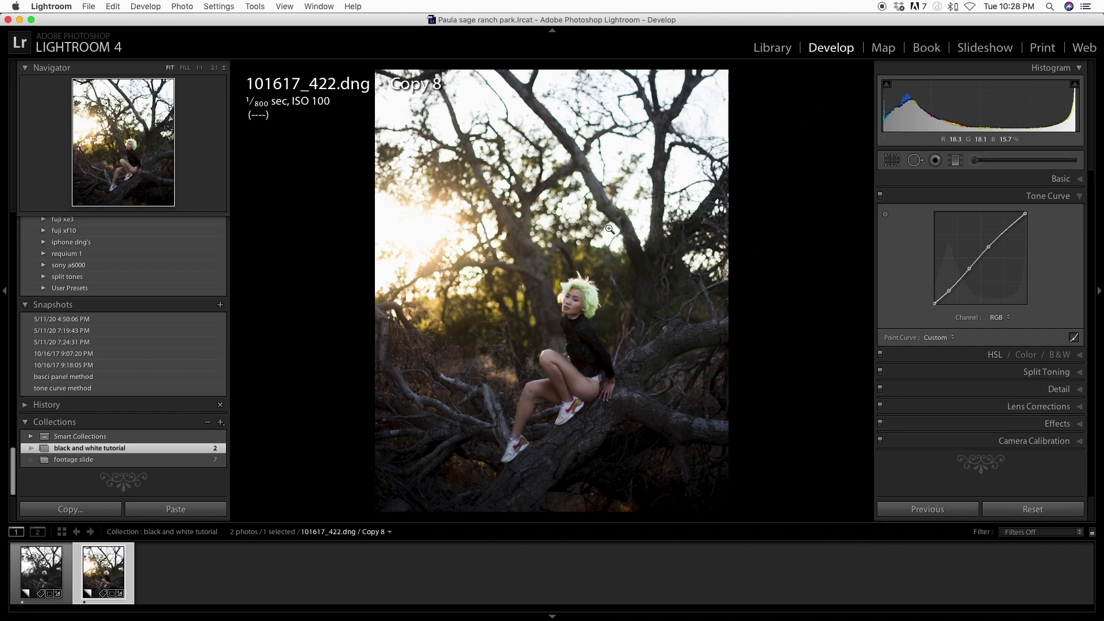
key(v)
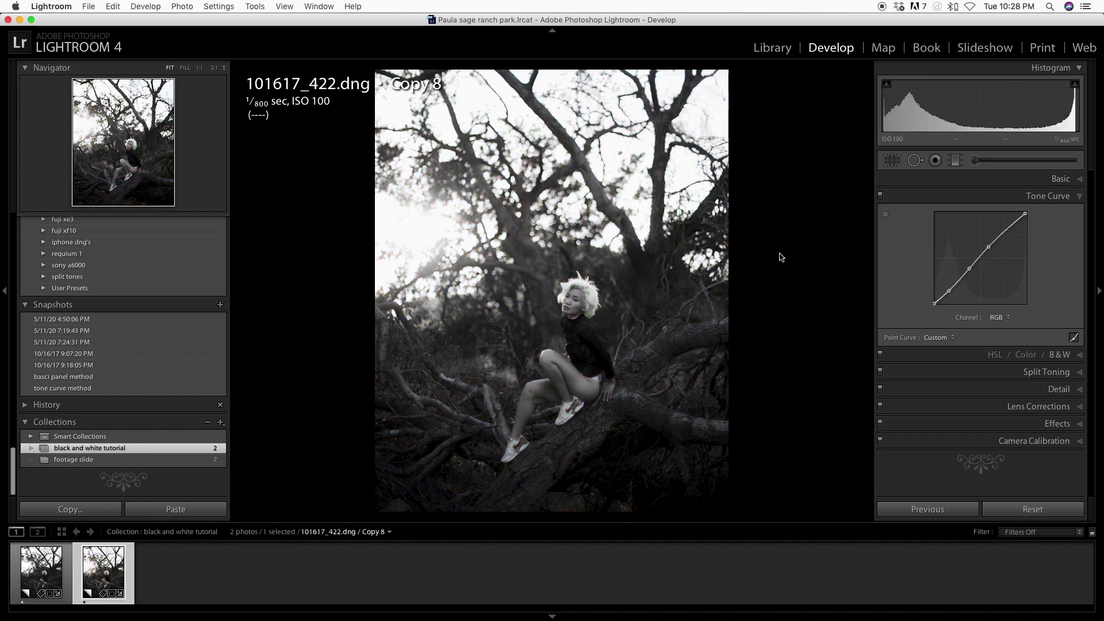
Save the current settings as a new snapshot named "the combo method"
key(super+n)
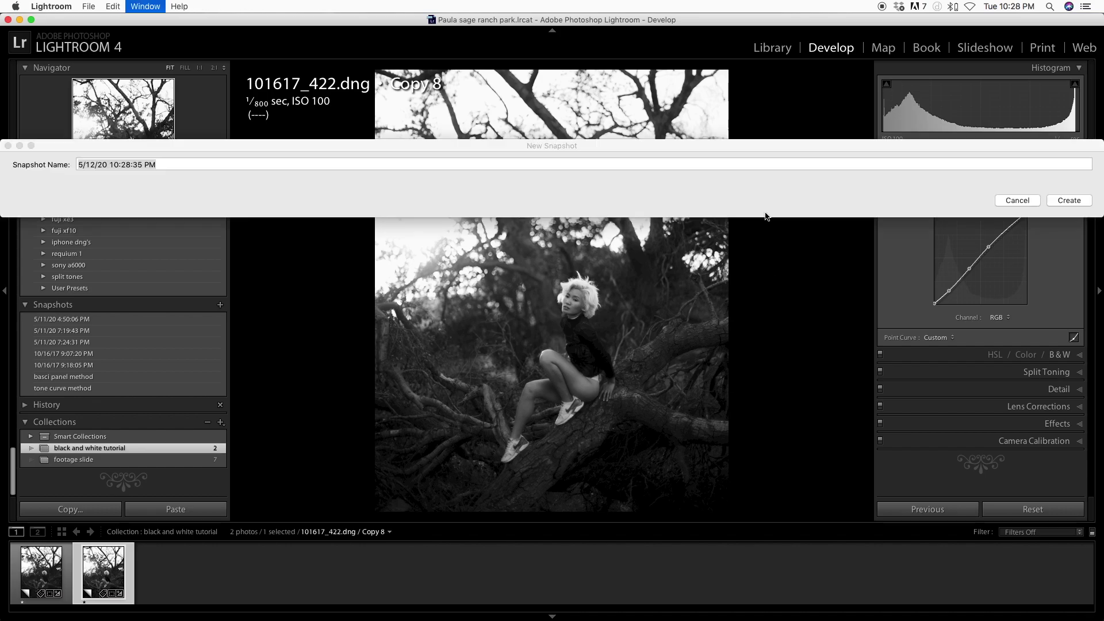
text(the combo method)
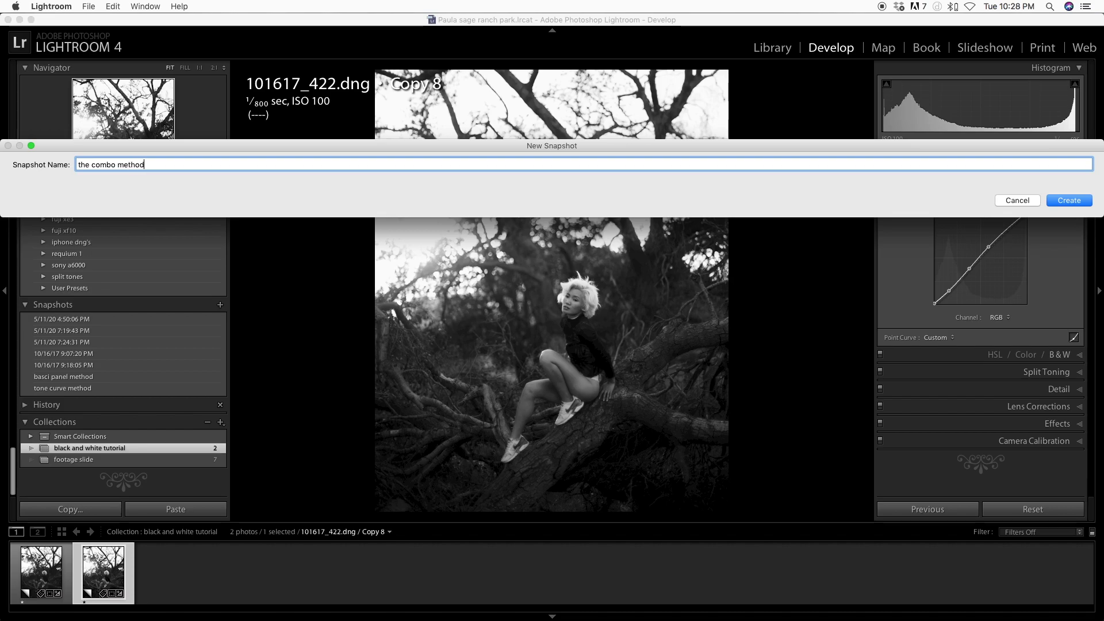
key(Return)
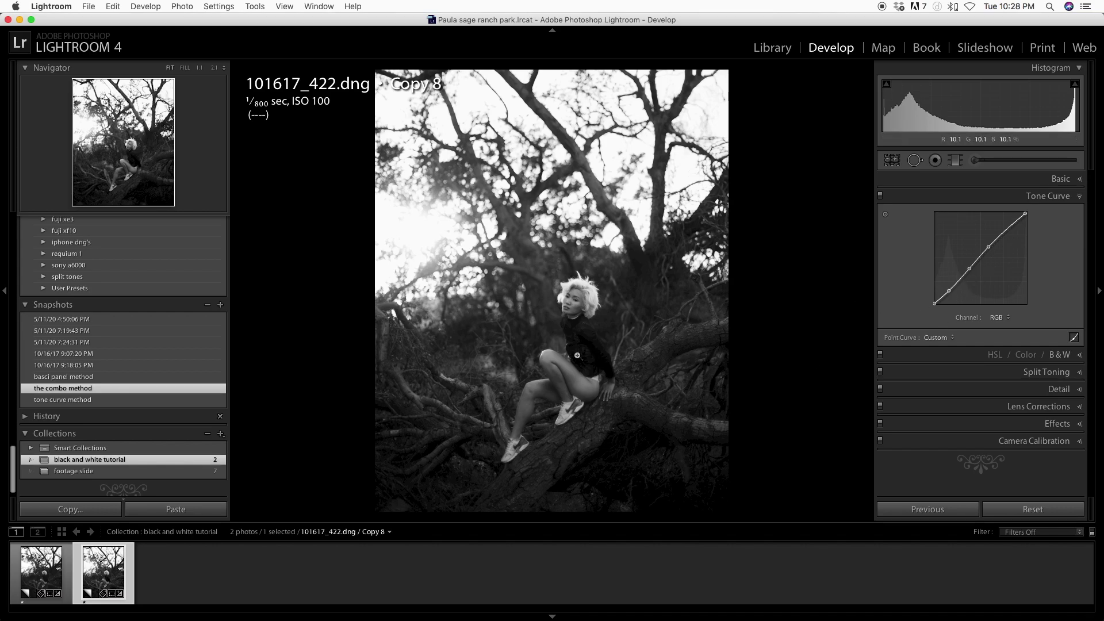
Compare the "basci panel method", "the combo method" and "tone curve method" snapshots by alternating between them, ending on "tone curve method"
click(92, 377)
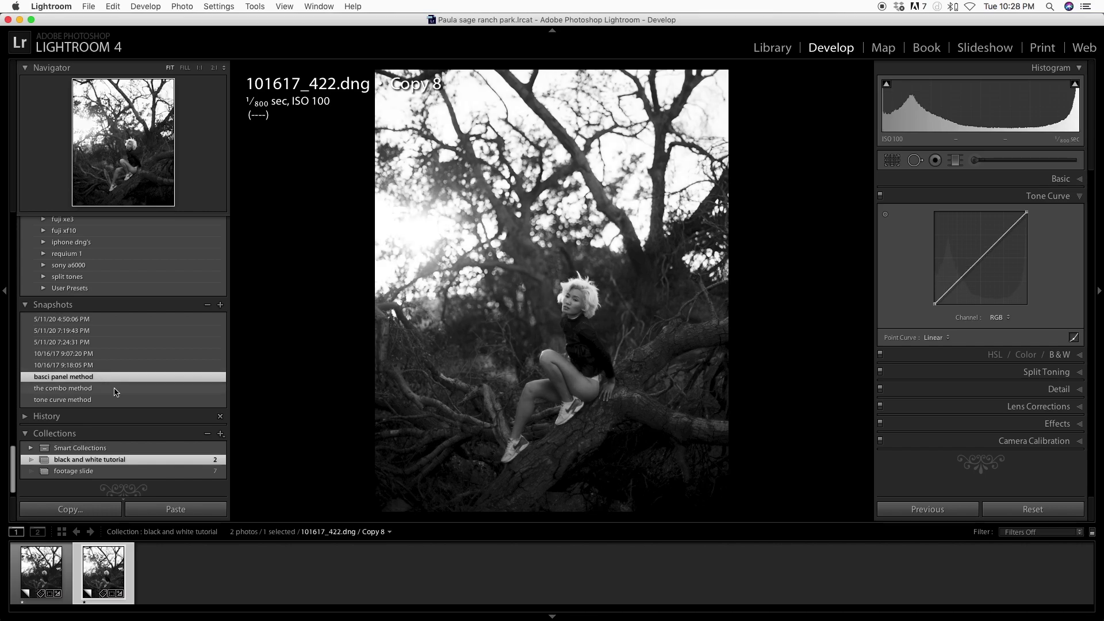
click(101, 390)
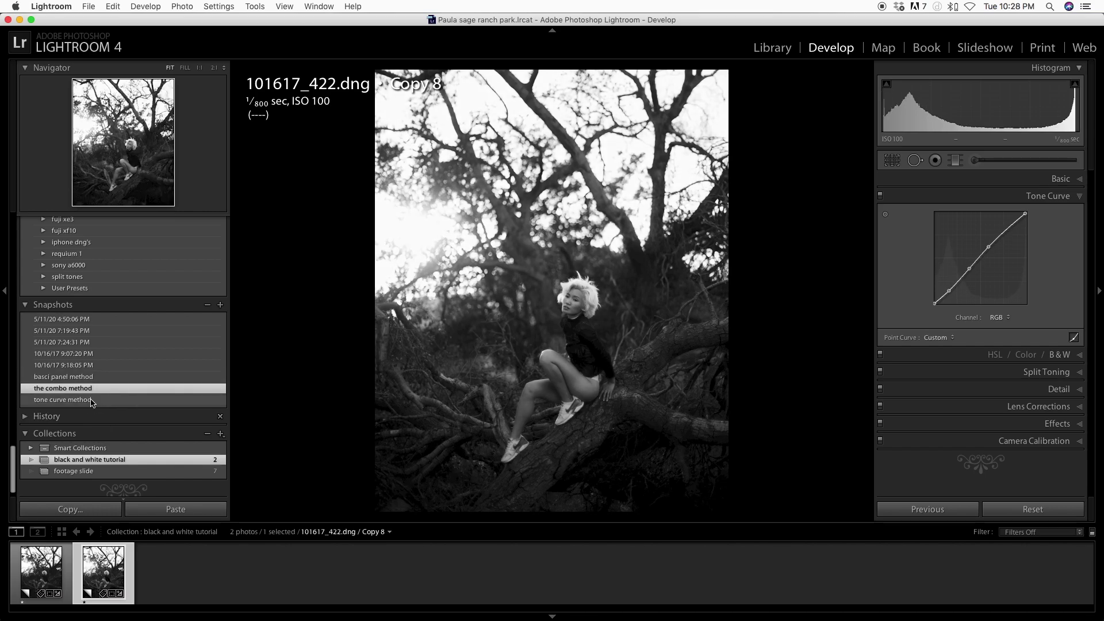
click(98, 403)
click(99, 389)
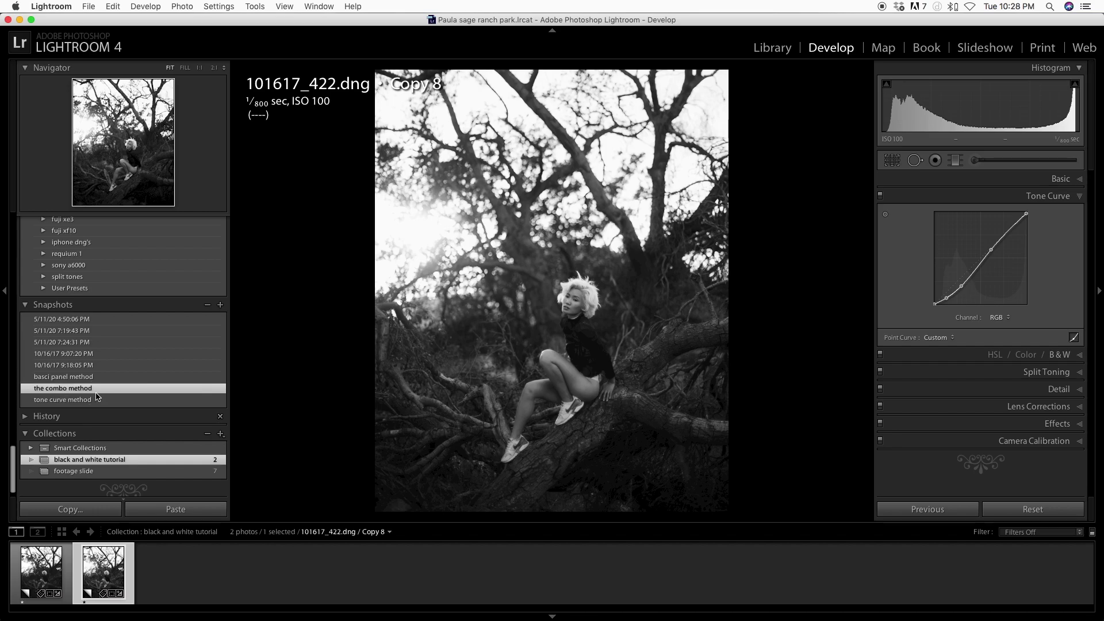
click(97, 379)
click(98, 390)
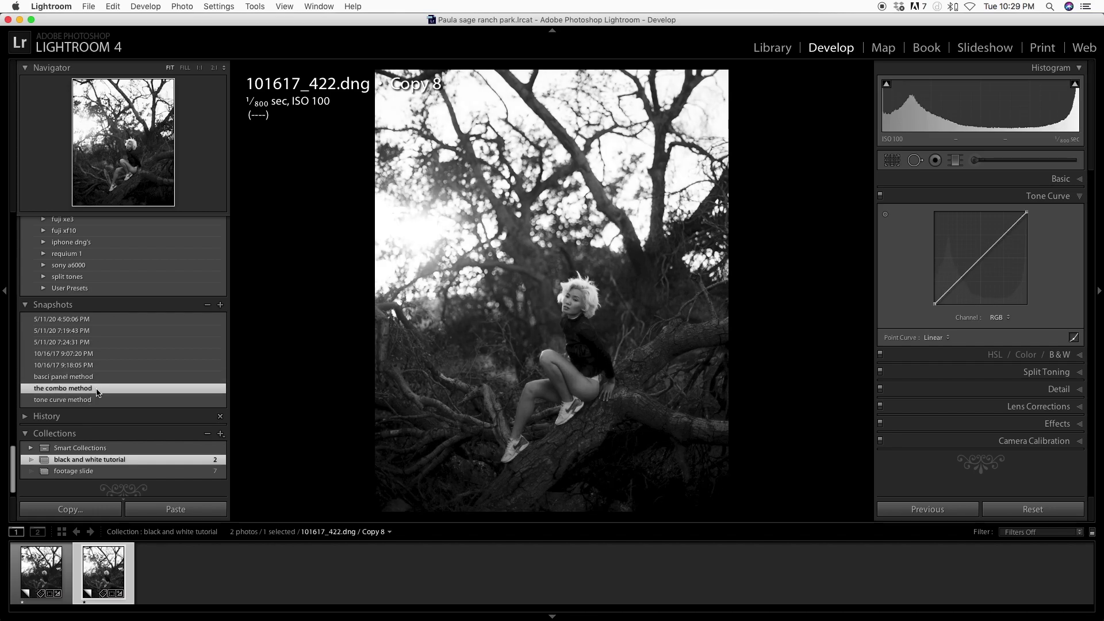
click(98, 401)
click(99, 390)
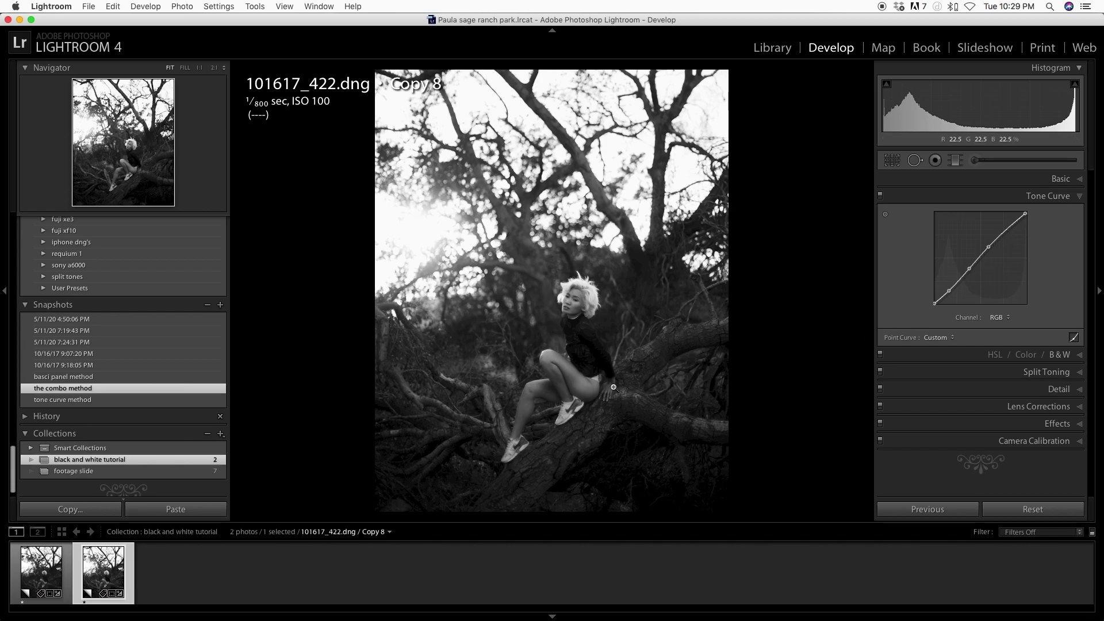
click(95, 402)
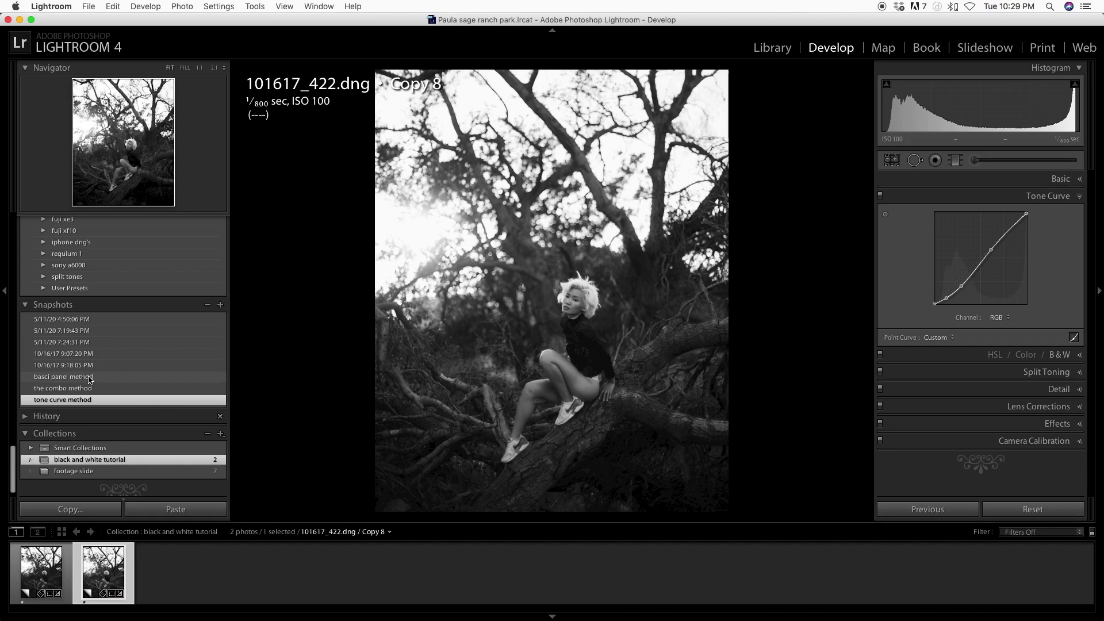
click(88, 379)
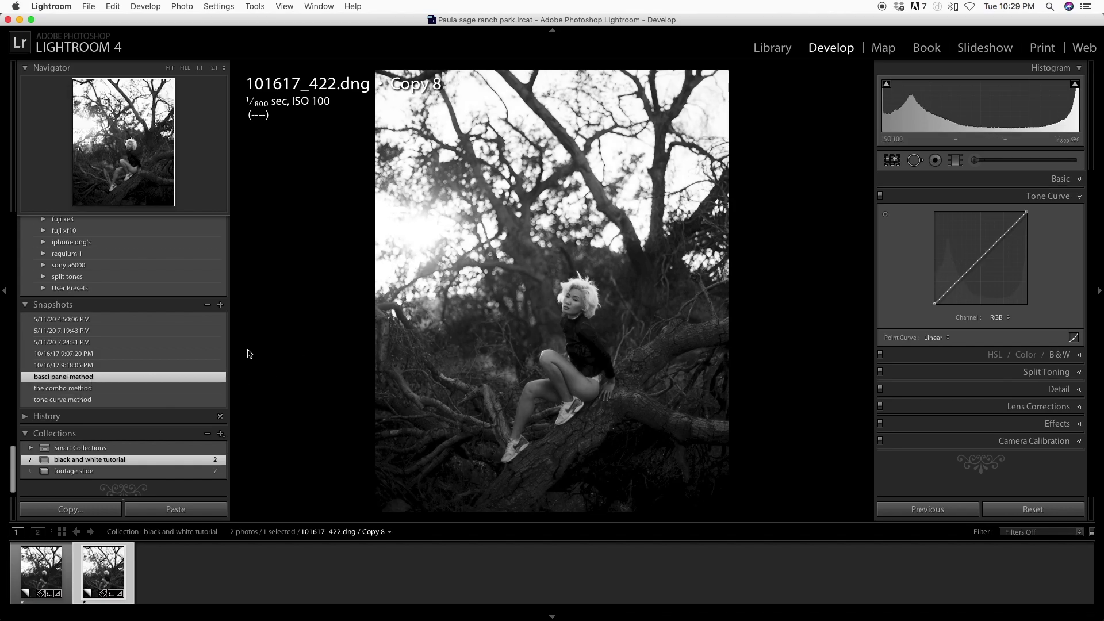
click(103, 400)
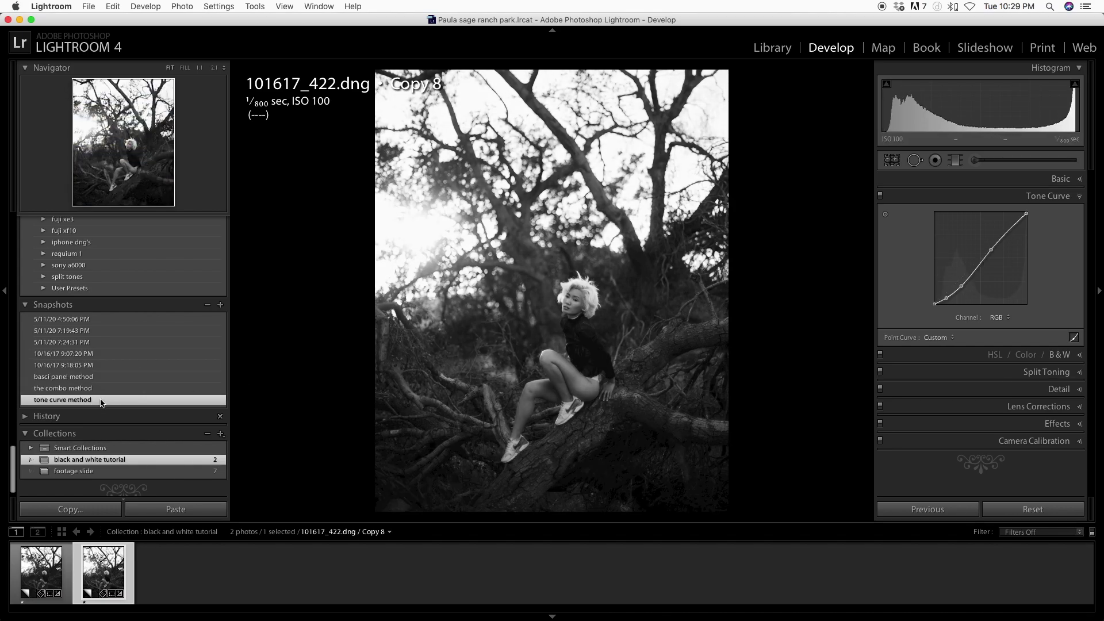
click(98, 377)
click(101, 388)
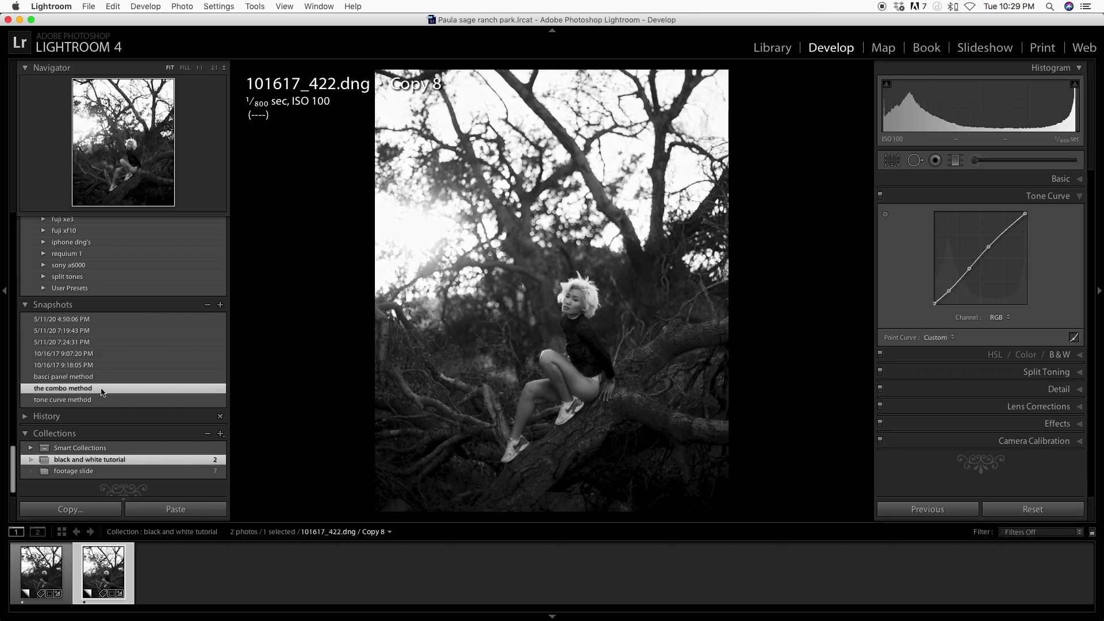
click(103, 401)
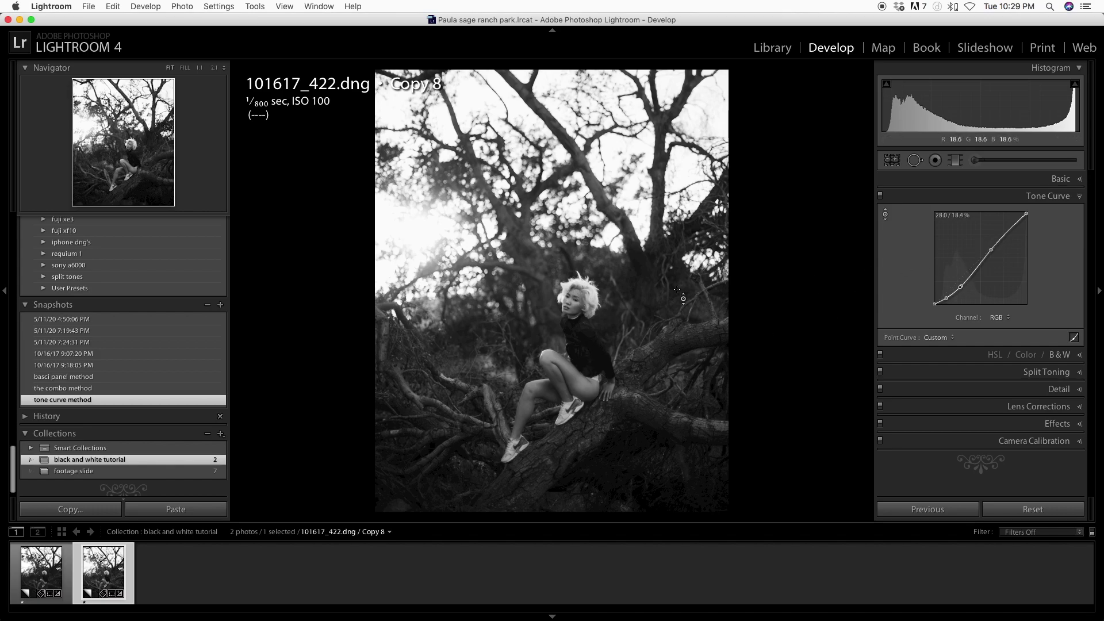
Add a point to the tone curve in the darker midtones at about 32.3 / 22.7 %
click(989, 247)
click(581, 297)
Switch the photo to its color treatment and open it for editing in Photoshop, rendered using Lightroom
key(v)
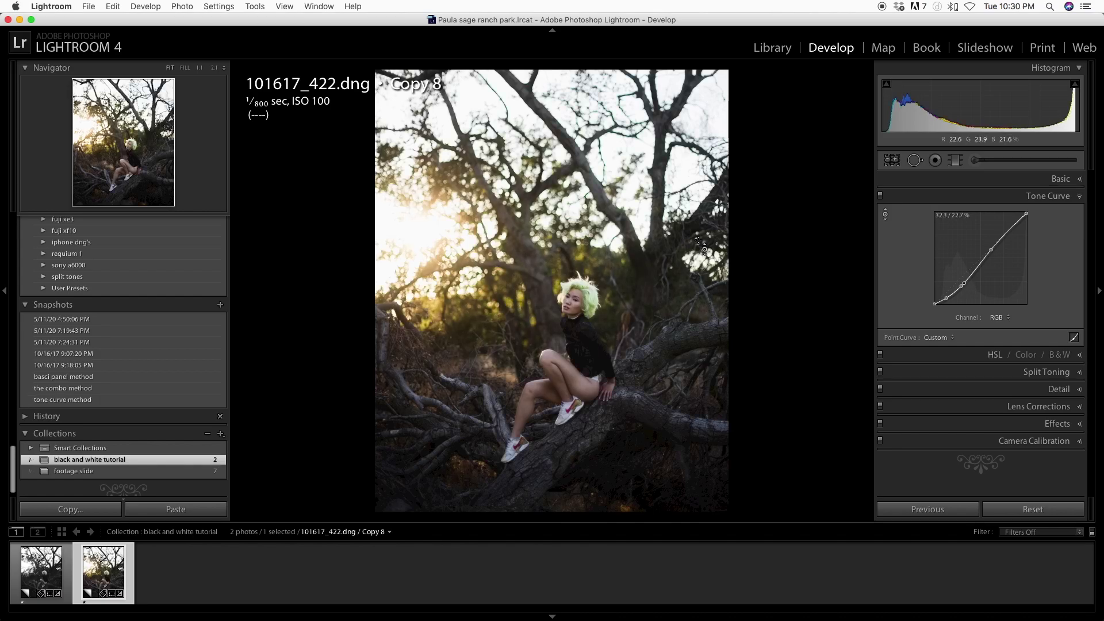
key(v)
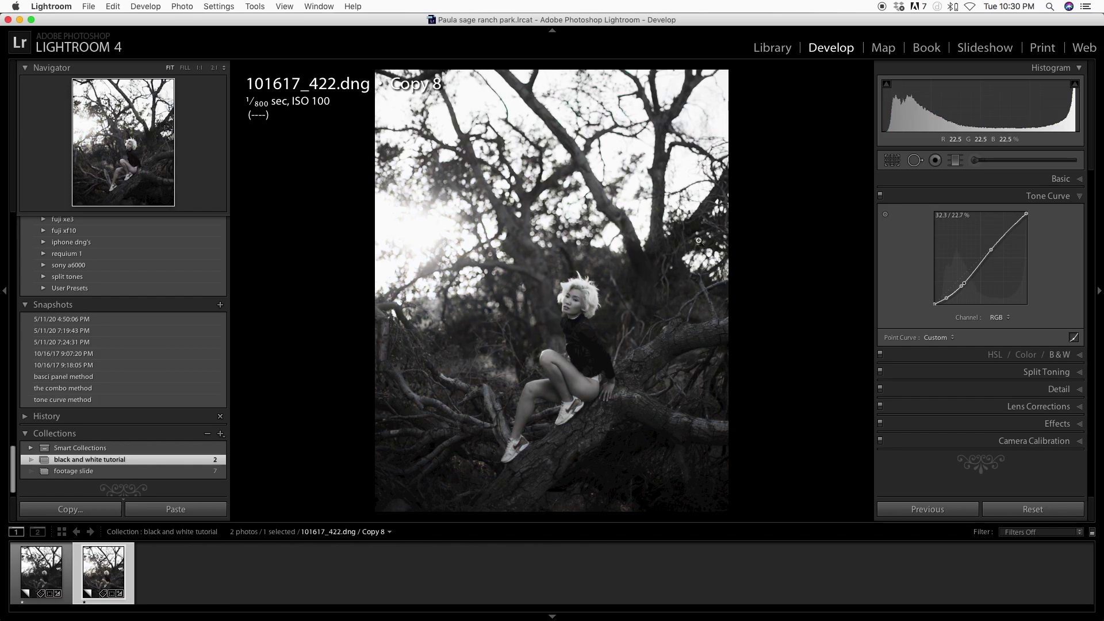
key(v)
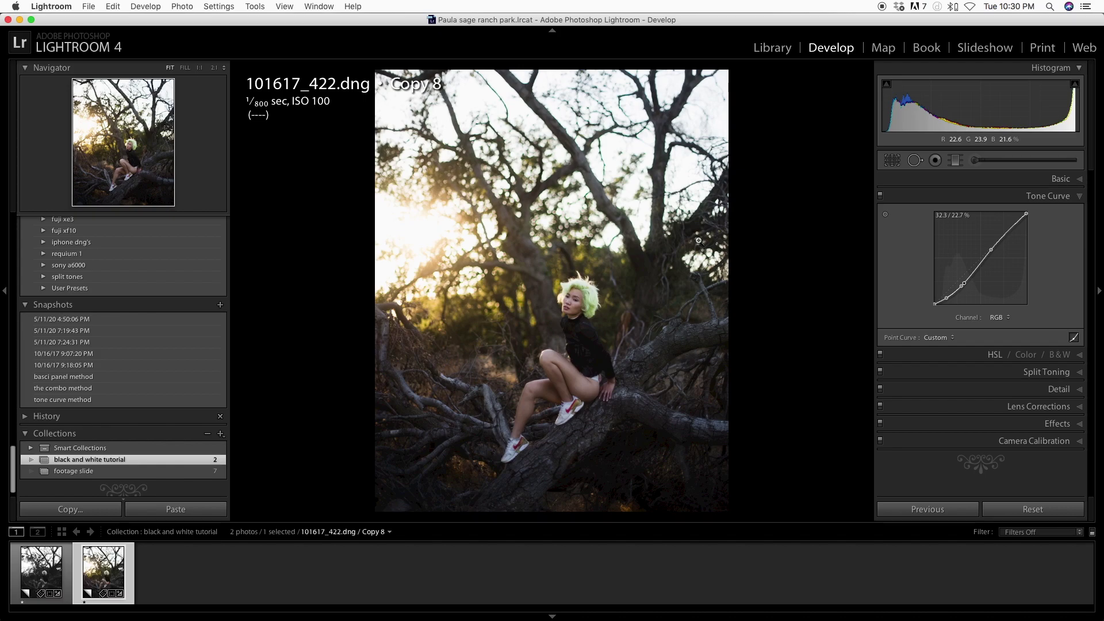
key(super+e)
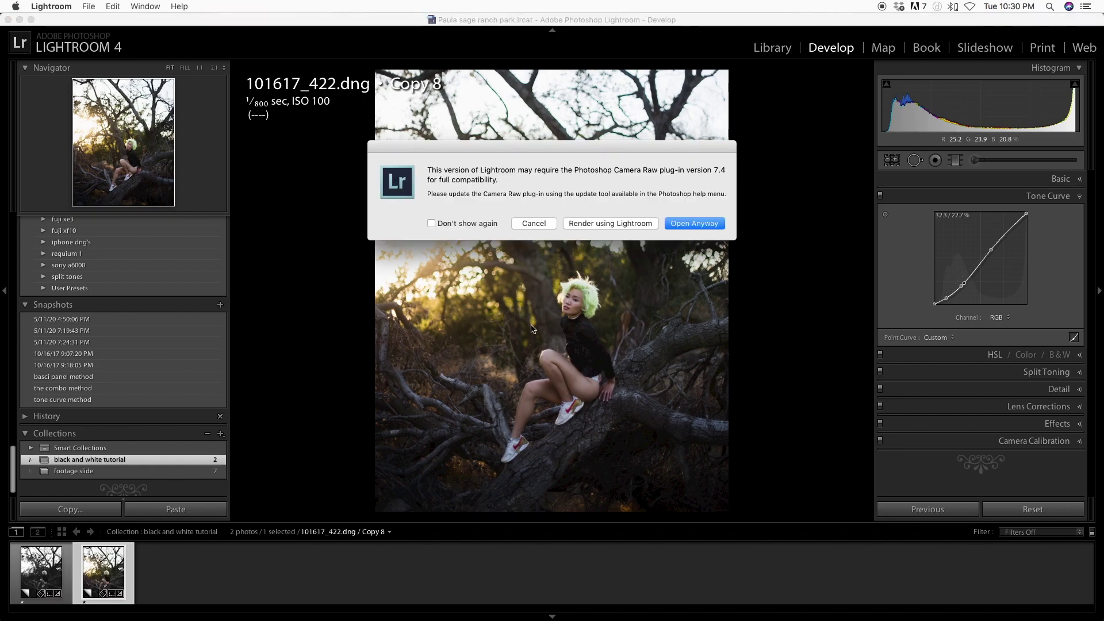
click(608, 222)
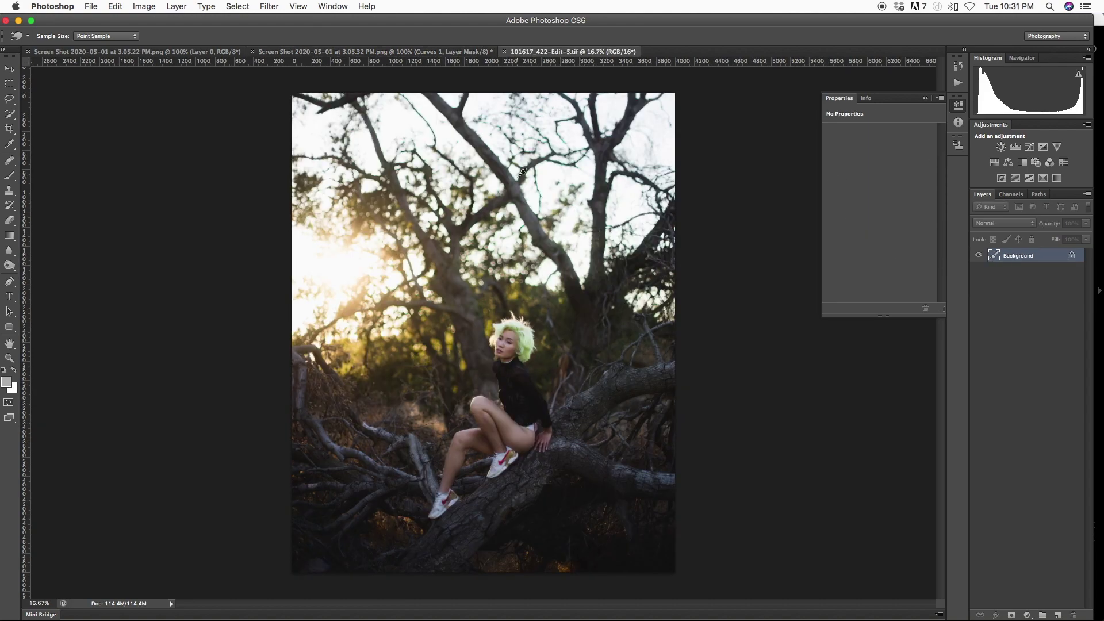
Open the choice of fill and adjustment layers for the Background layer
click(1029, 615)
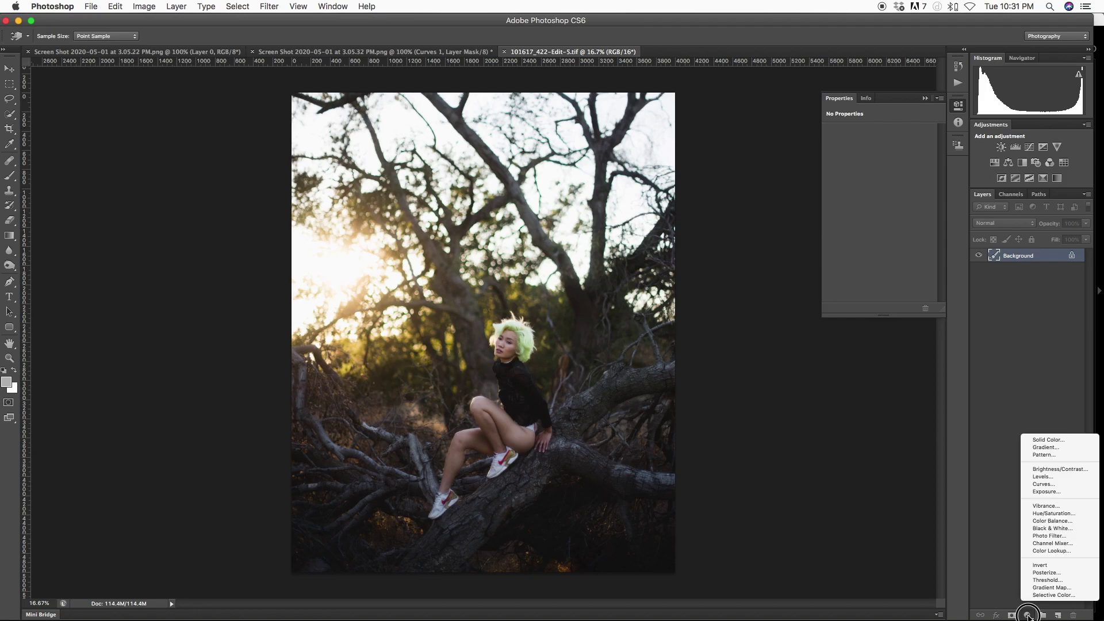